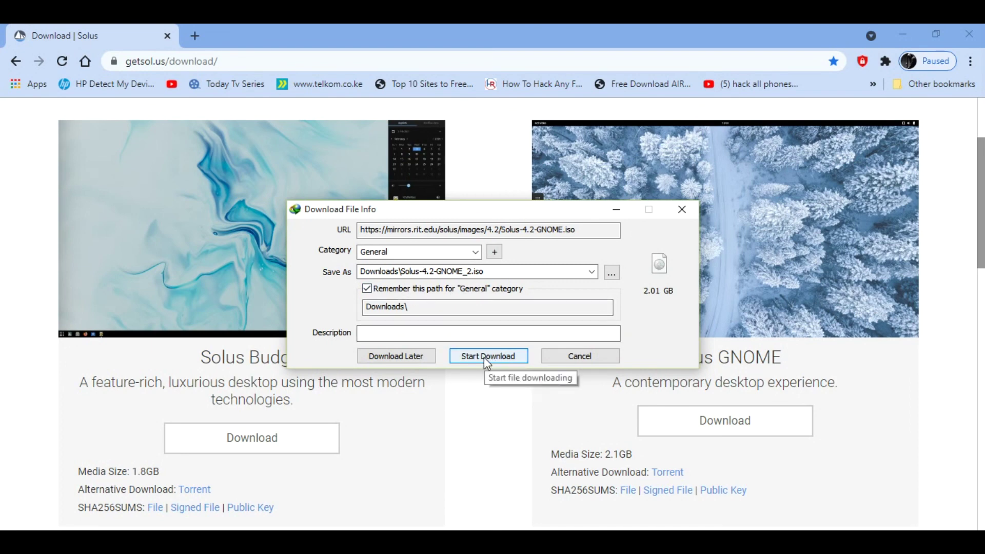
Step: Start downloading the Solus 4.2 GNOME ISO image
{"action": "left_click", "coordinate": [484, 357]}
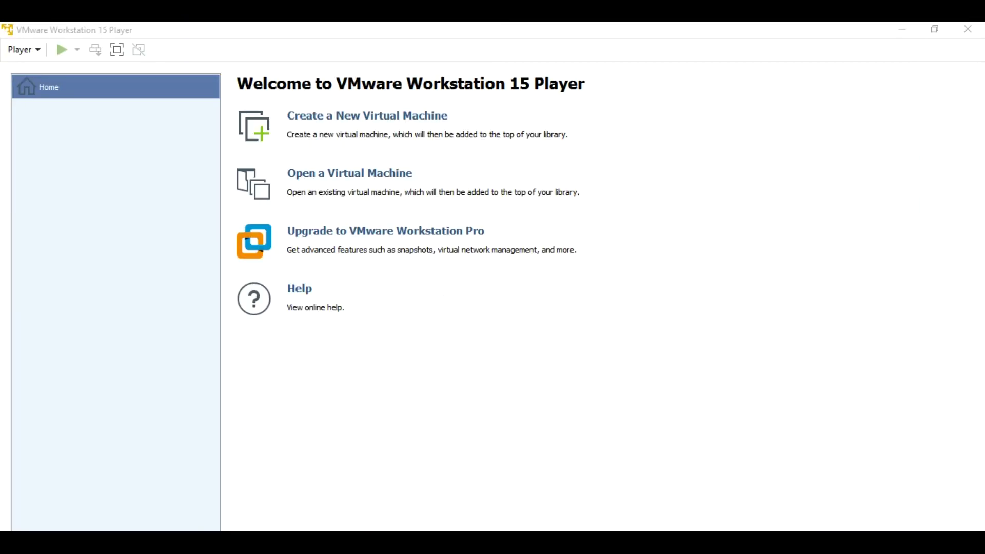
Step: In VMware Workstation Player, begin a new virtual machine using Solus-4.2-GNOME.iso from the Downloads folder as the installer disc image
{"action": "left_click", "coordinate": [323, 121]}
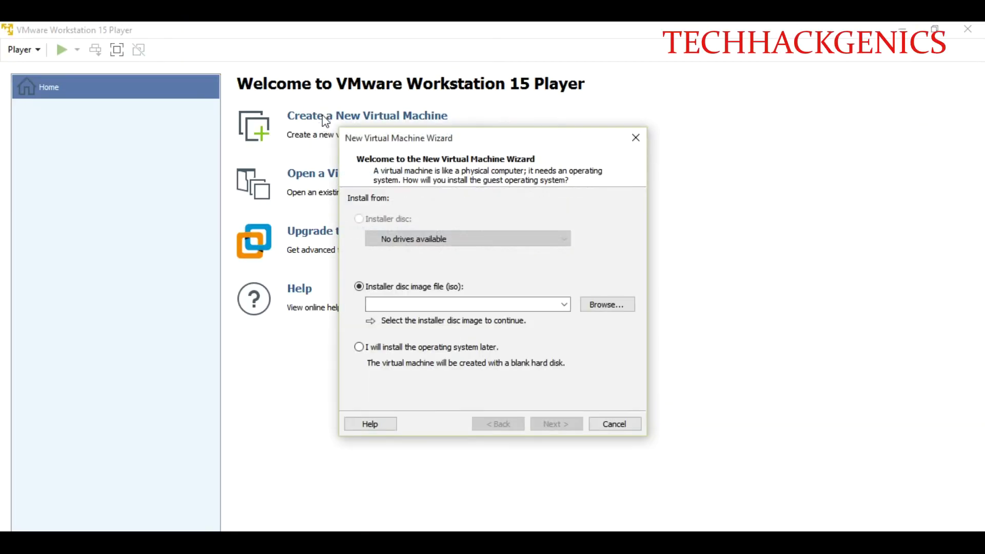
{"action": "left_click", "coordinate": [359, 288]}
{"action": "left_click", "coordinate": [613, 305]}
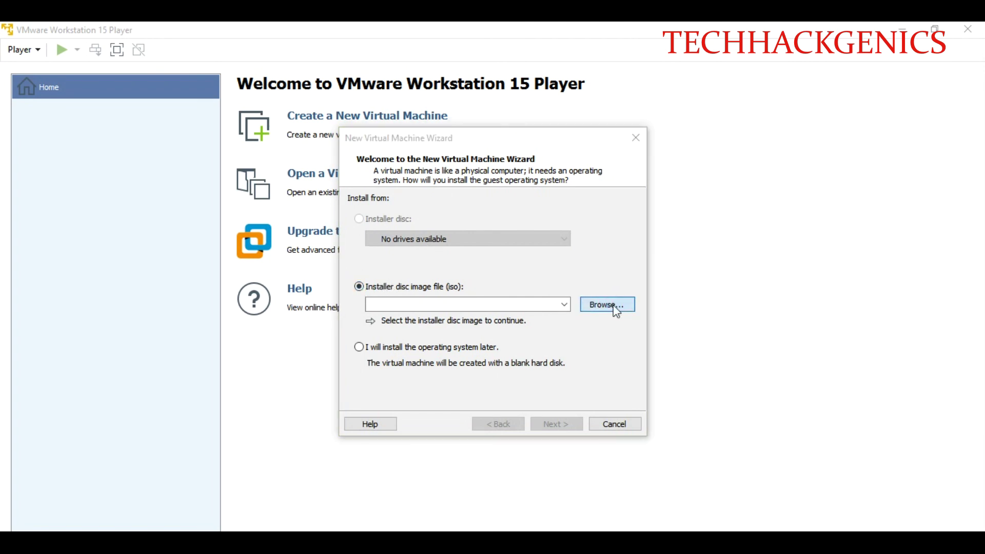
{"action": "left_click", "coordinate": [613, 306]}
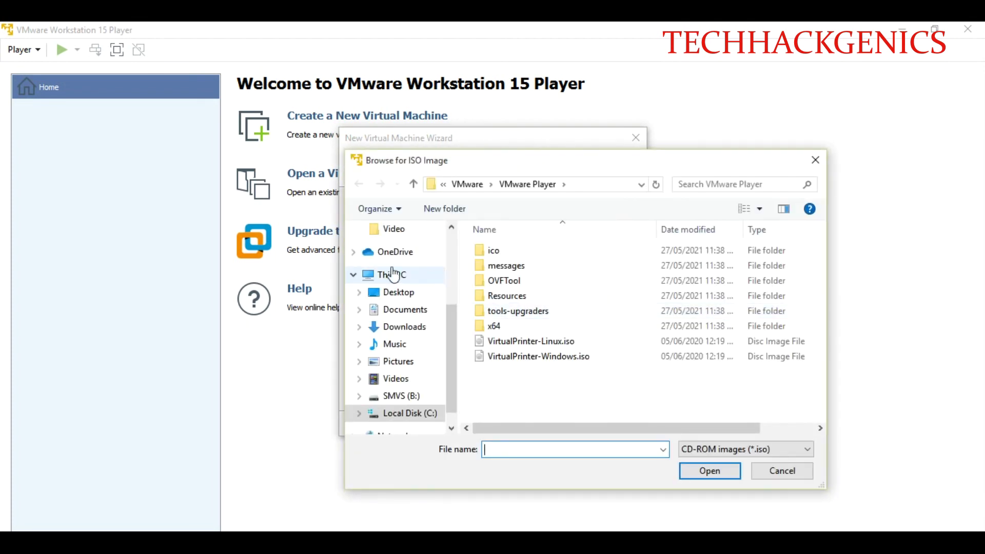
{"action": "left_click", "coordinate": [392, 274]}
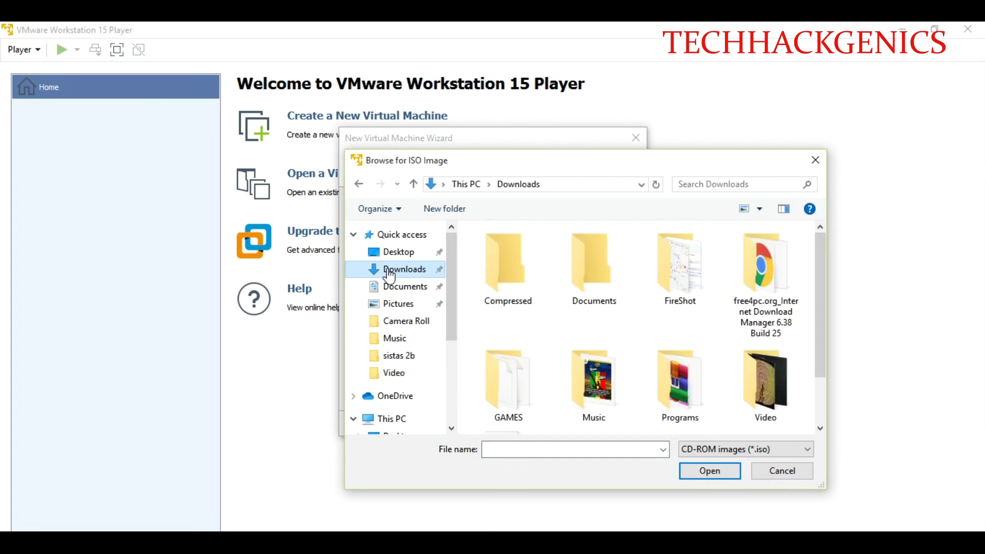
{"action": "left_click", "coordinate": [494, 385]}
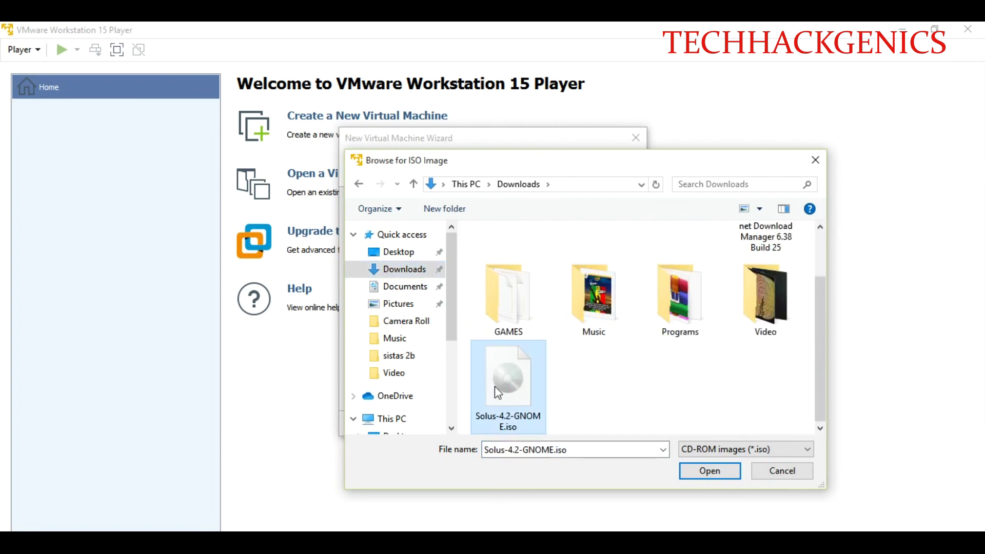
{"action": "left_click", "coordinate": [709, 472]}
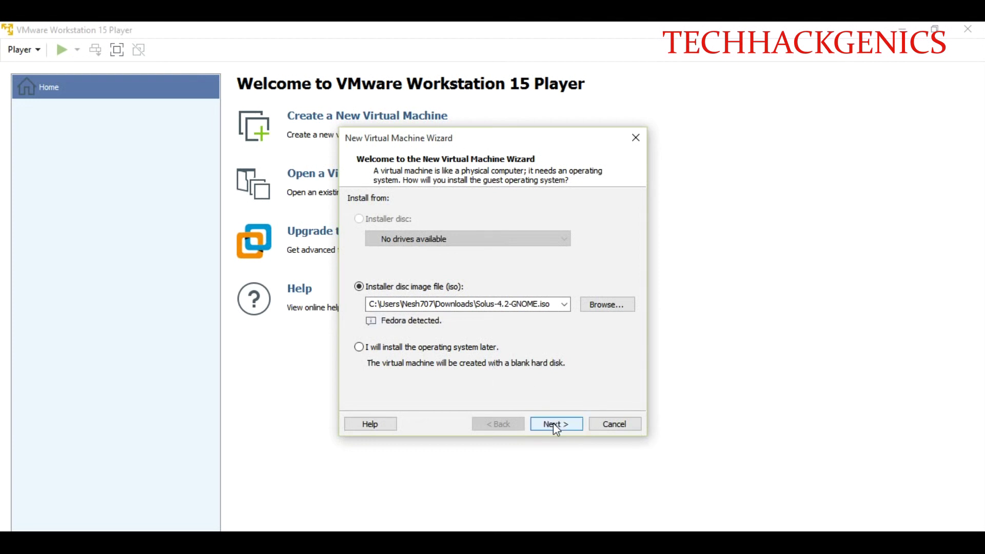
{"action": "left_click", "coordinate": [553, 423]}
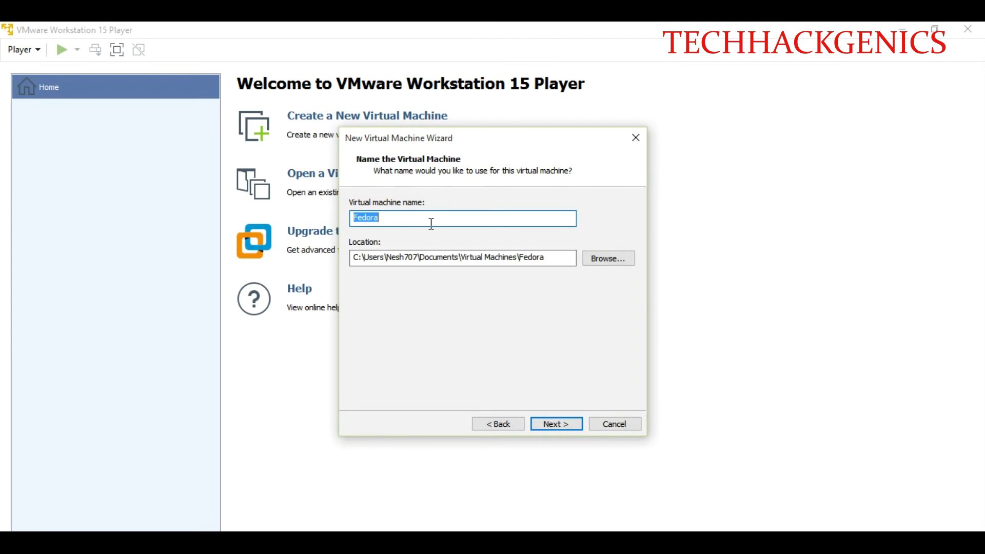
Step: Name the virtual machine "Solux Gnome" and keep the suggested location
{"action": "key", "text": "BackSpace"}
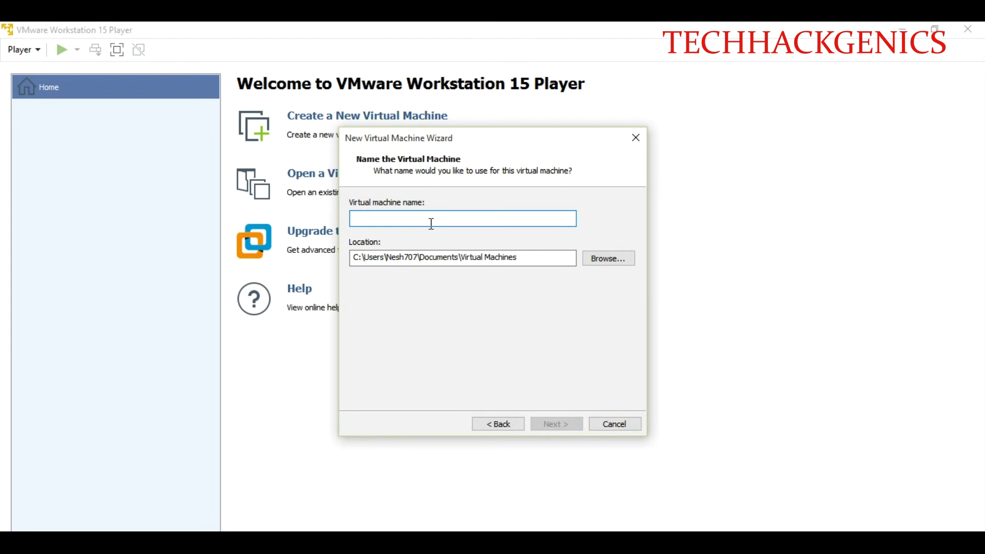
{"action": "type", "text": "Solu"}
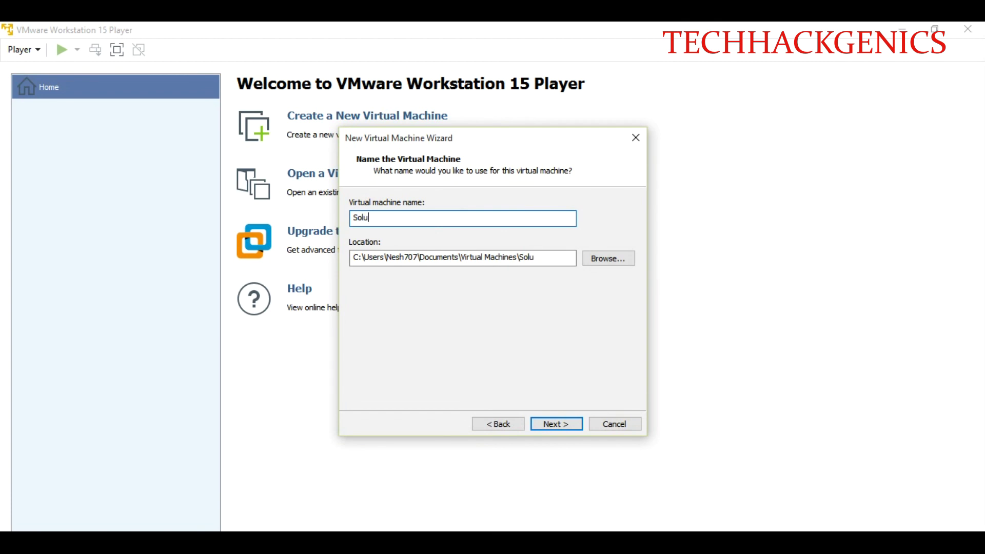
{"action": "type", "text": "x Gnome"}
{"action": "left_click", "coordinate": [564, 425]}
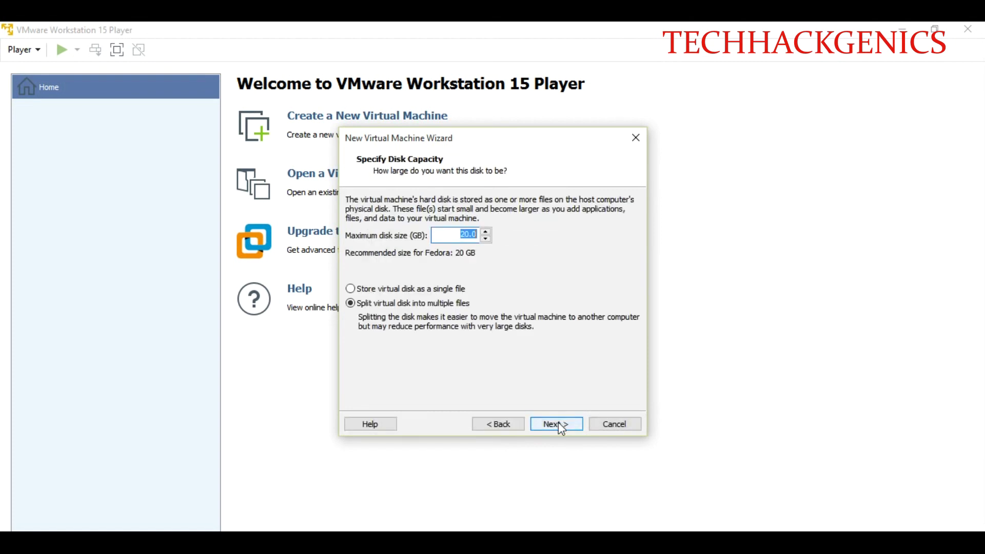
Step: Set the maximum disk size to 50 GB and store the virtual disk as a single file
{"action": "left_click", "coordinate": [350, 288]}
{"action": "left_click", "coordinate": [456, 236]}
{"action": "key", "text": "BackSpace"}
{"action": "type", "text": "50"}
{"action": "left_click", "coordinate": [553, 426]}
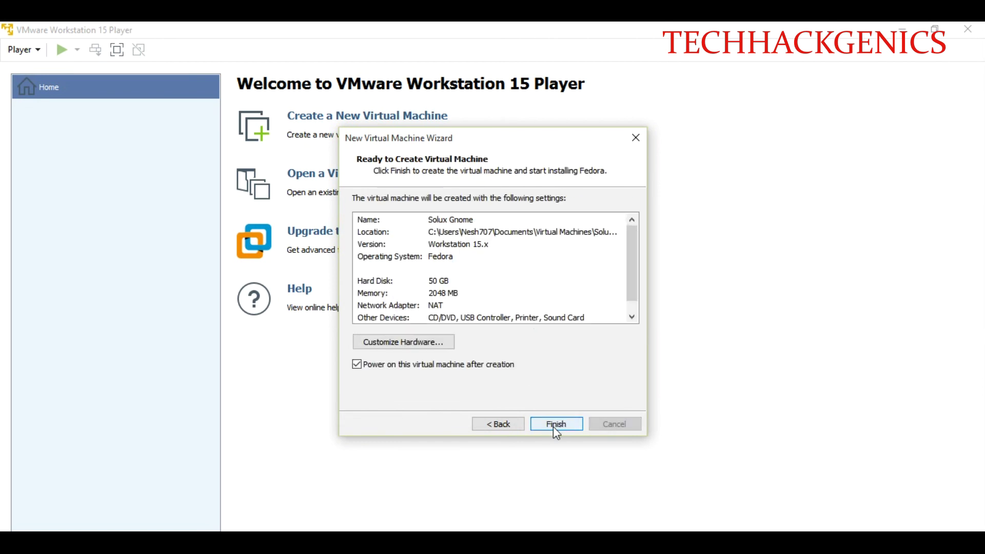
Step: Customize the hardware to use a bridged network adapter, and finish creating the virtual machine with power-on after creation
{"action": "left_click", "coordinate": [393, 341]}
{"action": "left_click", "coordinate": [348, 113]}
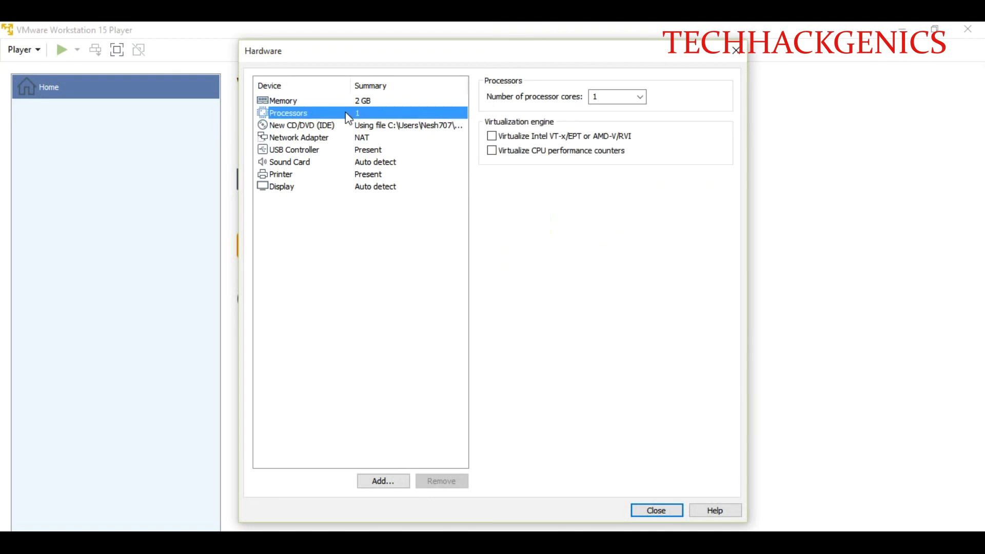
{"action": "left_click", "coordinate": [362, 126]}
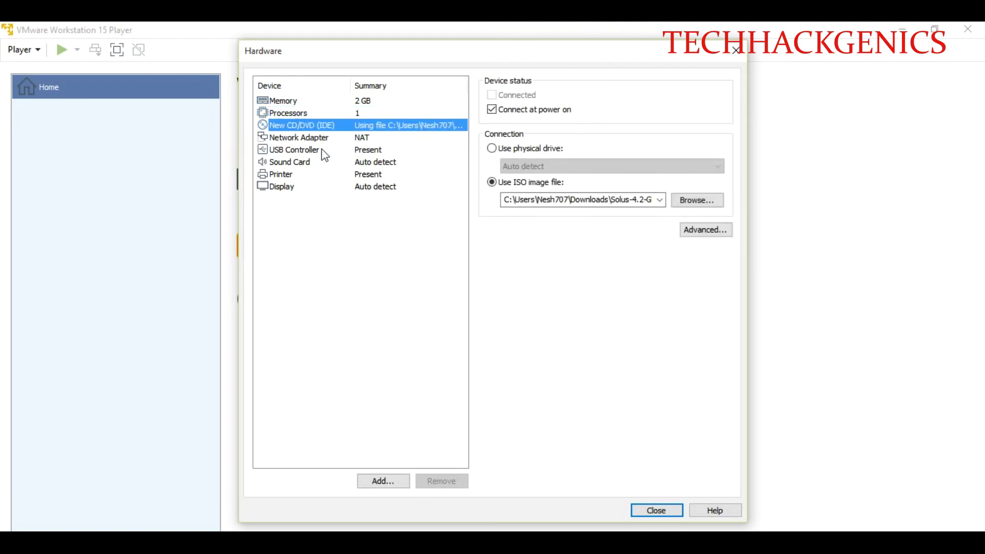
{"action": "left_click", "coordinate": [334, 137]}
{"action": "left_click", "coordinate": [498, 151]}
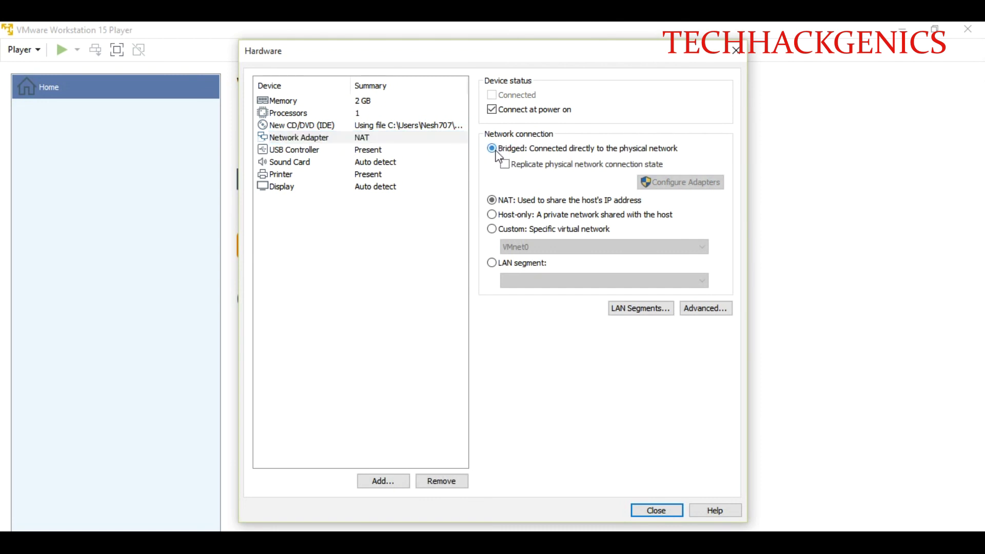
{"action": "left_click", "coordinate": [656, 510]}
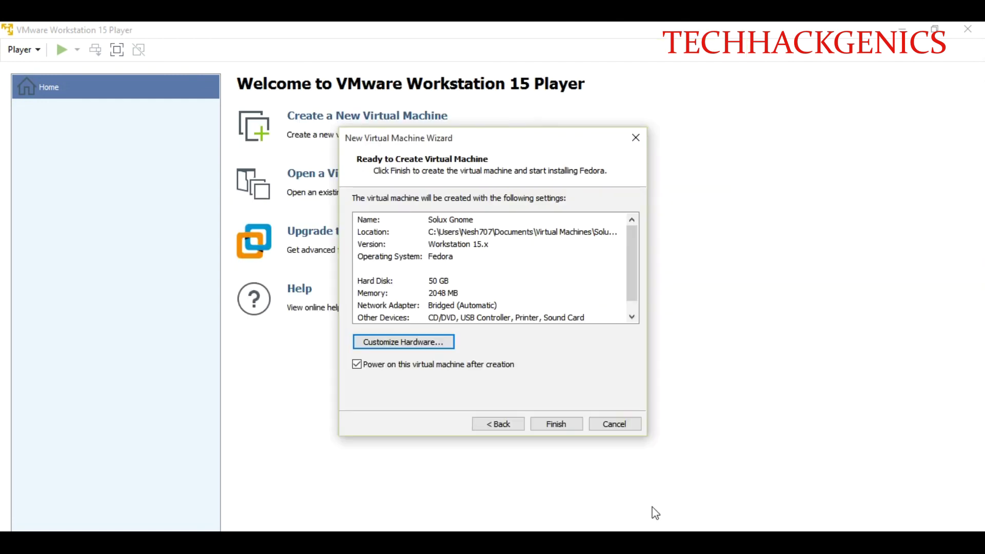
{"action": "left_click", "coordinate": [558, 424]}
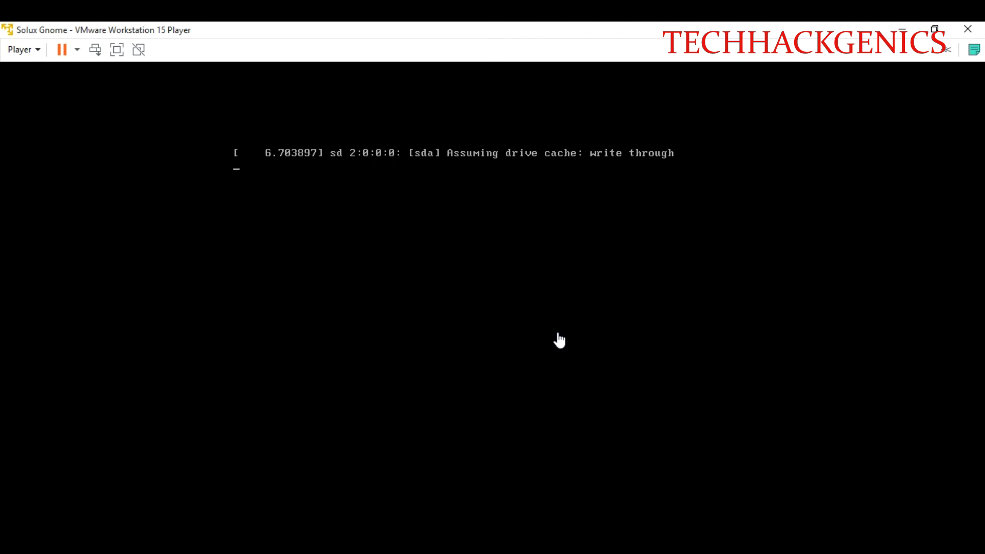
Step: Log in to the booted Solus live session with the Live User account at the password prompt
{"action": "left_click", "coordinate": [598, 380]}
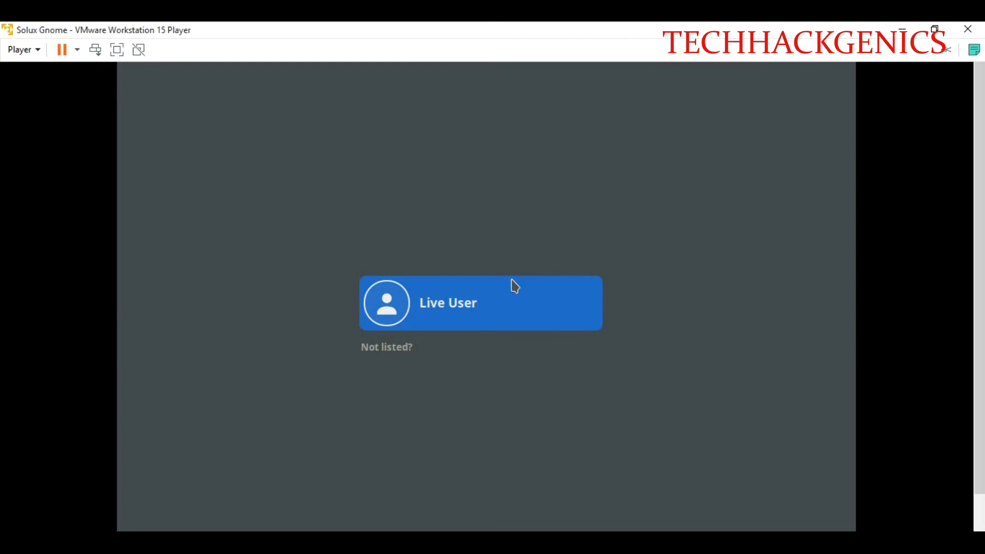
{"action": "left_click", "coordinate": [456, 314]}
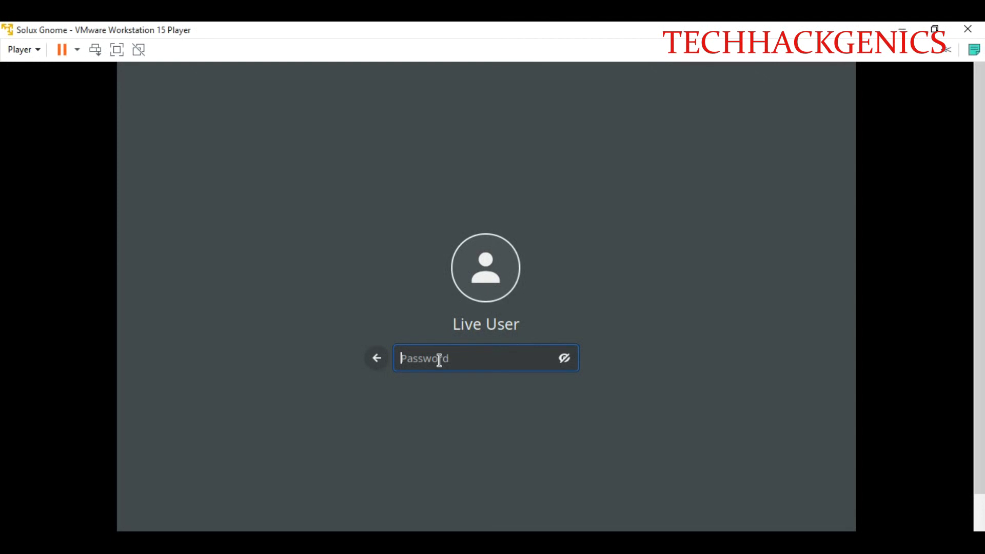
{"action": "key", "text": "Return"}
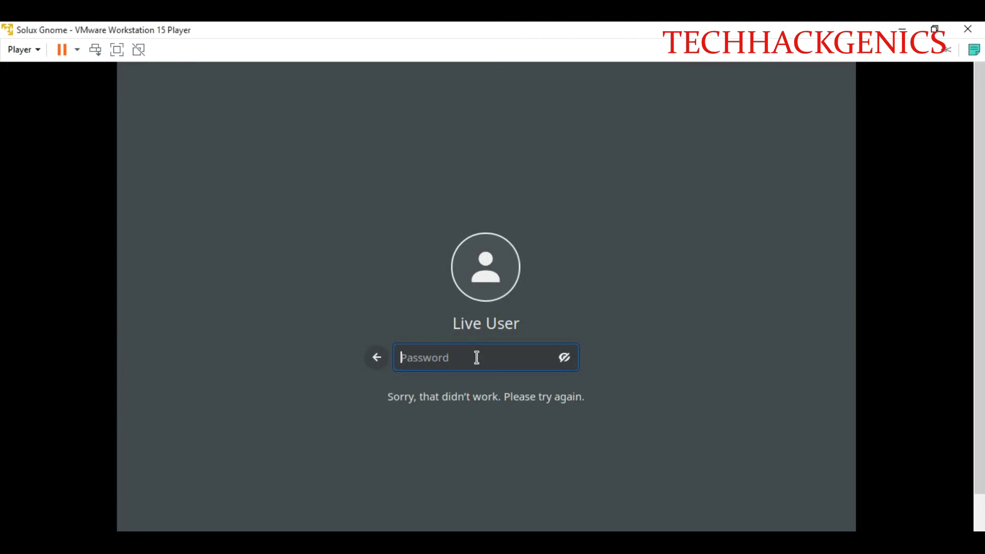
{"action": "key", "text": "Return"}
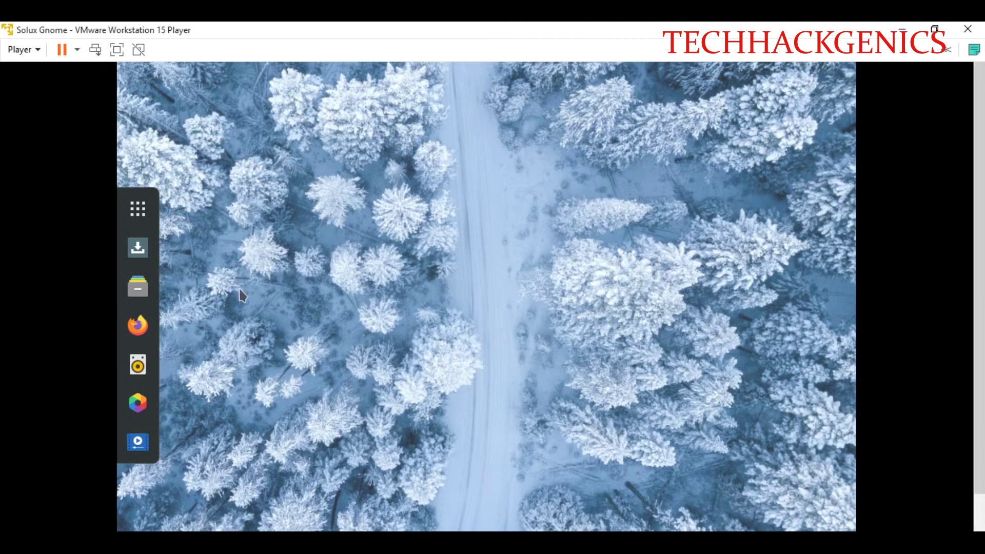
Step: Browse all three pages of the application overview to see which programs the live system includes
{"action": "left_click", "coordinate": [138, 210]}
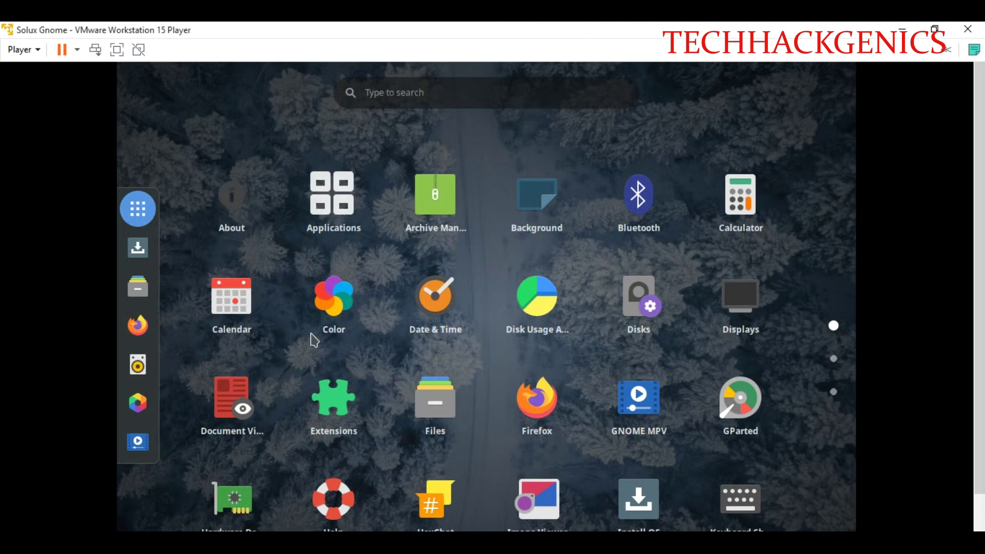
{"action": "left_click", "coordinate": [834, 359]}
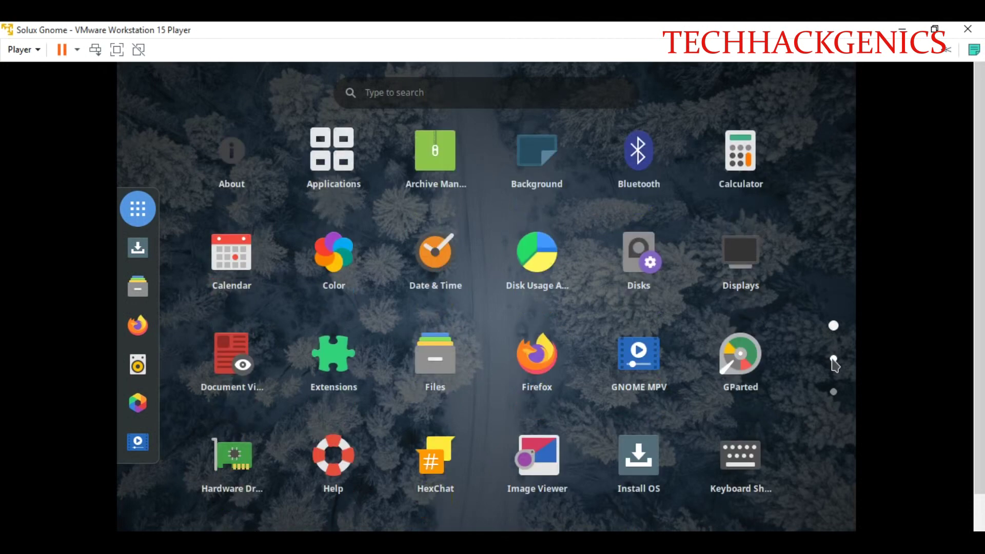
{"action": "left_click", "coordinate": [833, 394]}
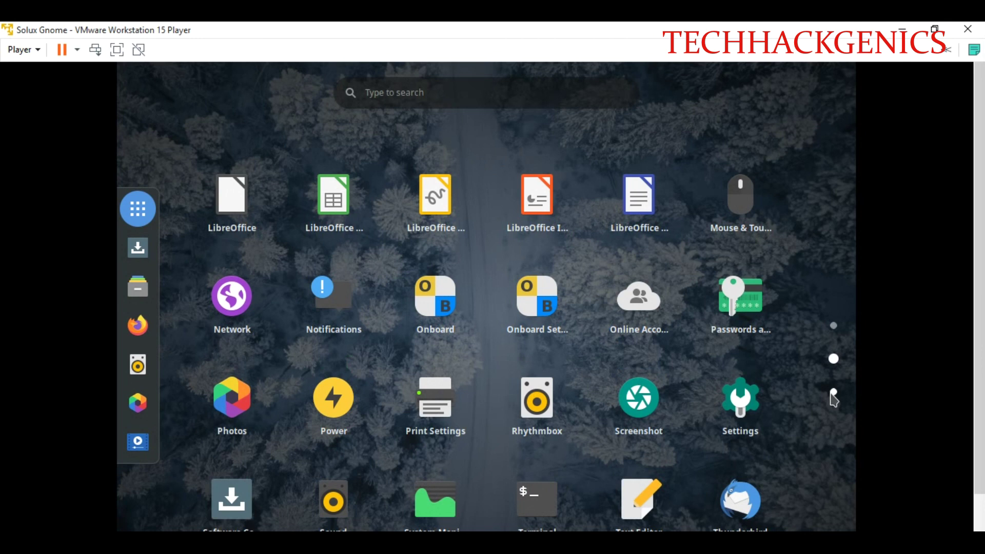
{"action": "left_click", "coordinate": [833, 393]}
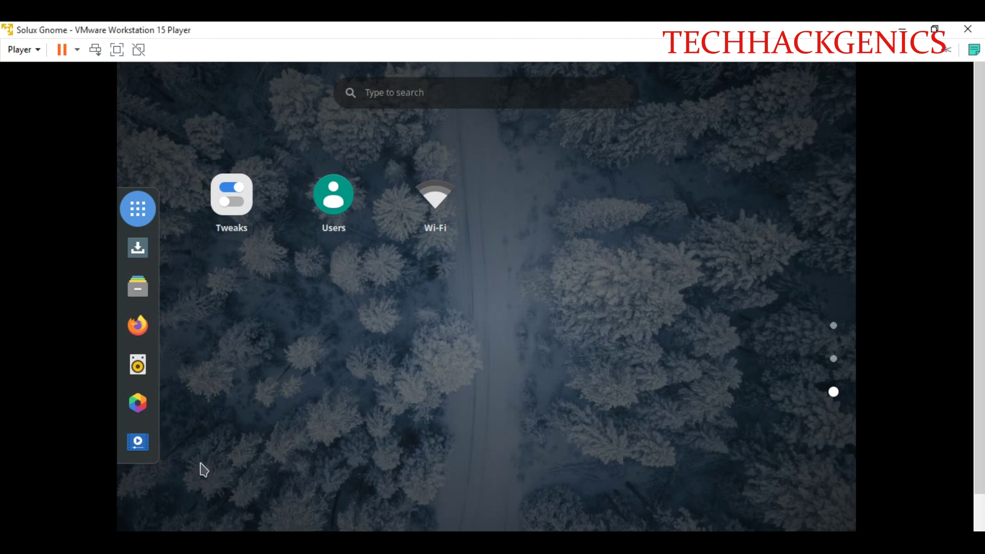
Step: Launch the Install OS program and choose English (United States) as the installation language
{"action": "left_click", "coordinate": [138, 250]}
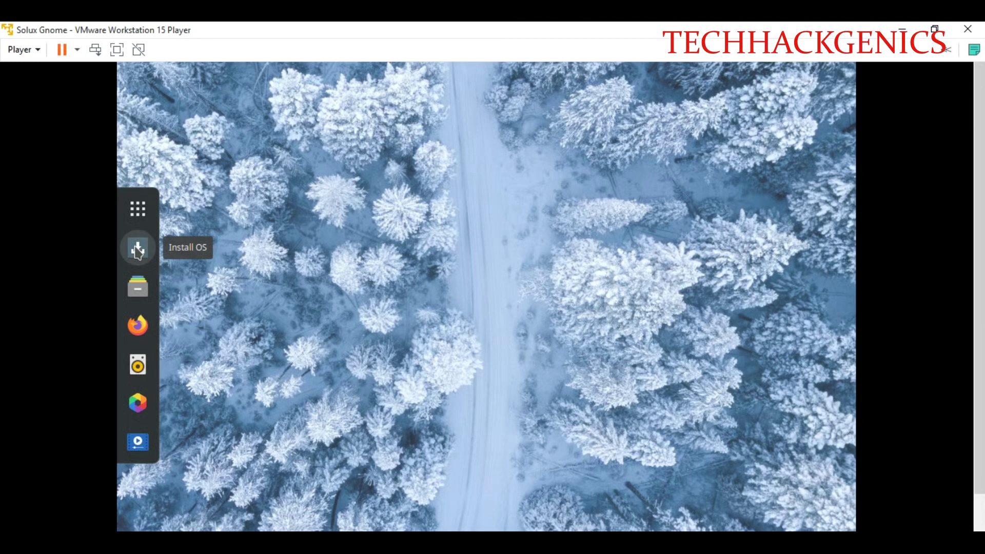
{"action": "left_click", "coordinate": [140, 251]}
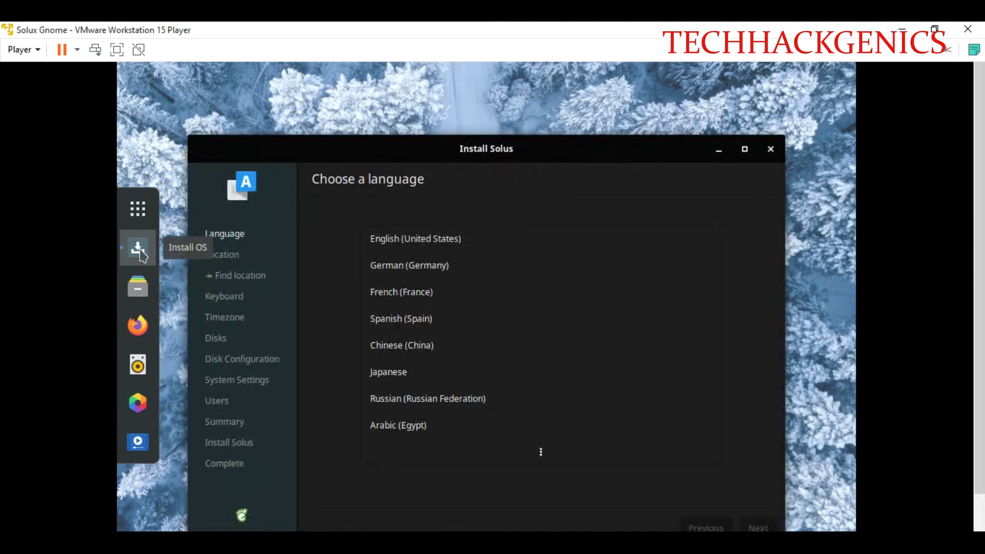
{"action": "left_click_drag", "start_coordinate": [376, 154], "coordinate": [399, 102]}
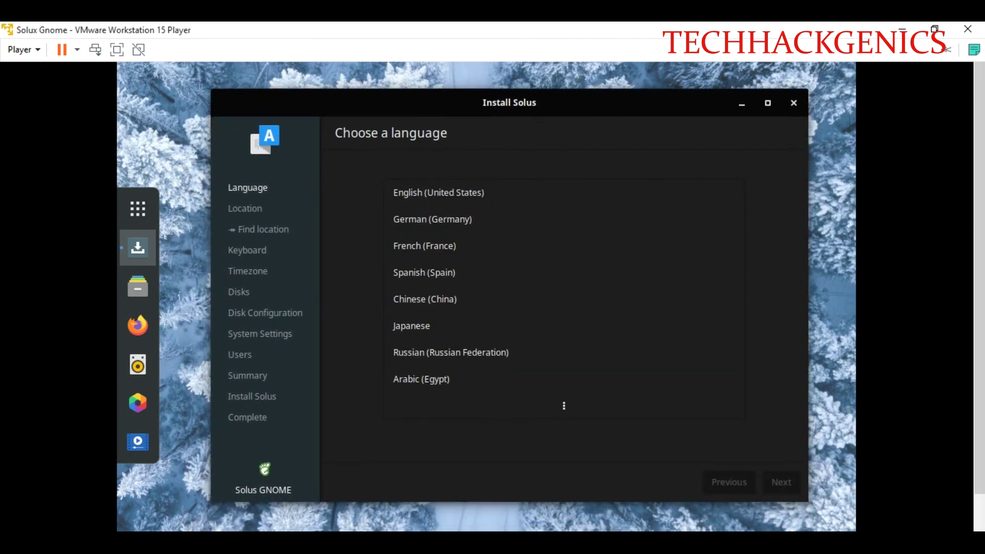
{"action": "left_click", "coordinate": [451, 200]}
{"action": "left_click", "coordinate": [784, 485]}
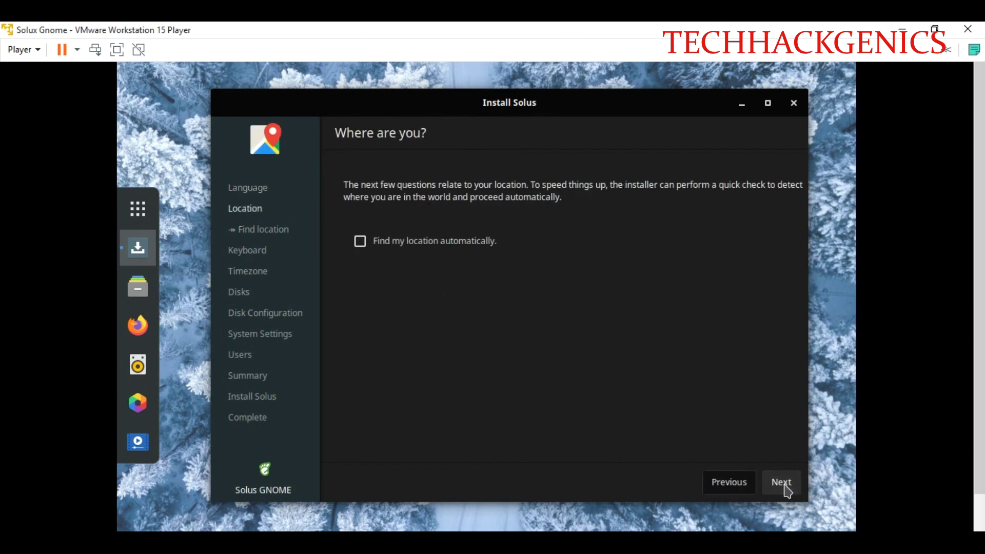
Step: Let the installer find the location automatically and accept the Swahili (Kenya) keyboard layout
{"action": "left_click", "coordinate": [360, 241]}
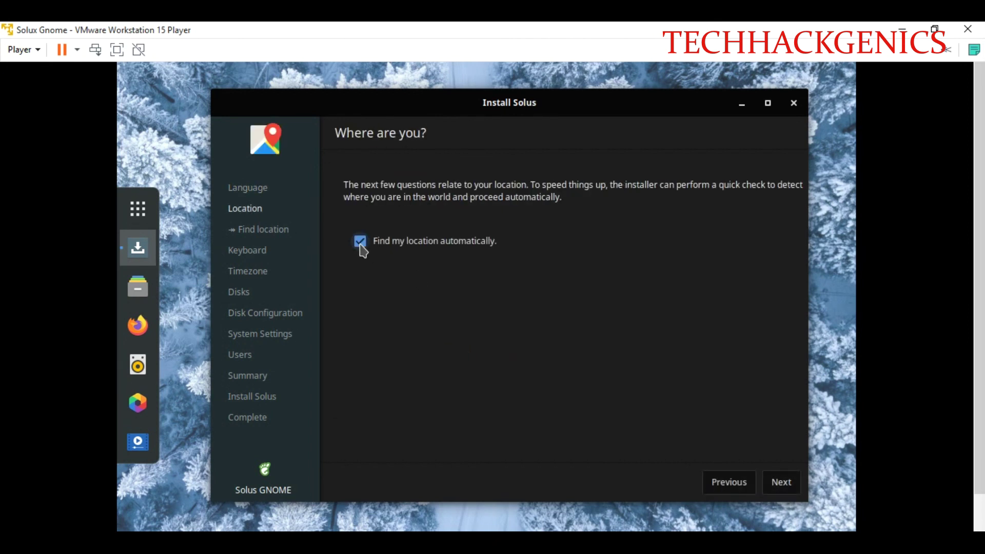
{"action": "left_click", "coordinate": [782, 483]}
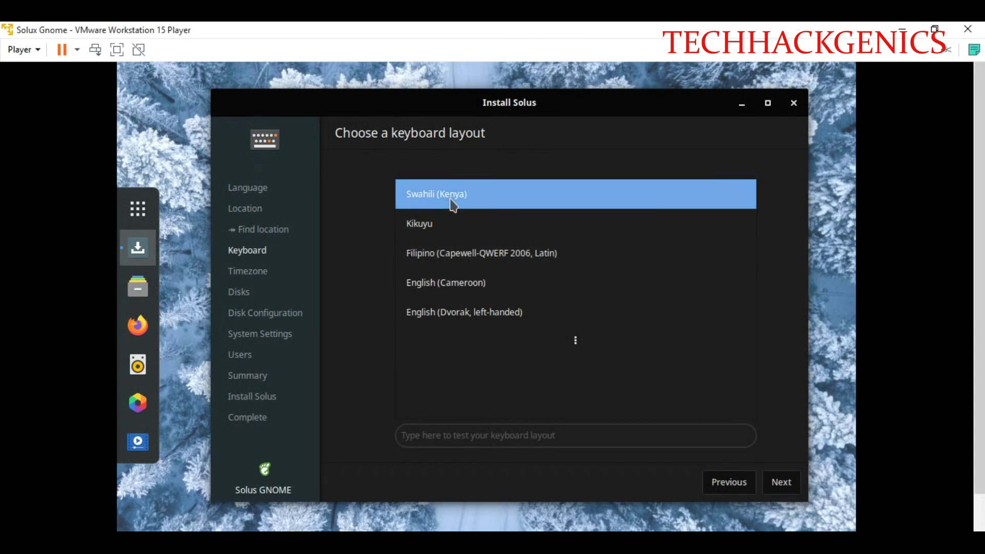
{"action": "left_click", "coordinate": [780, 482]}
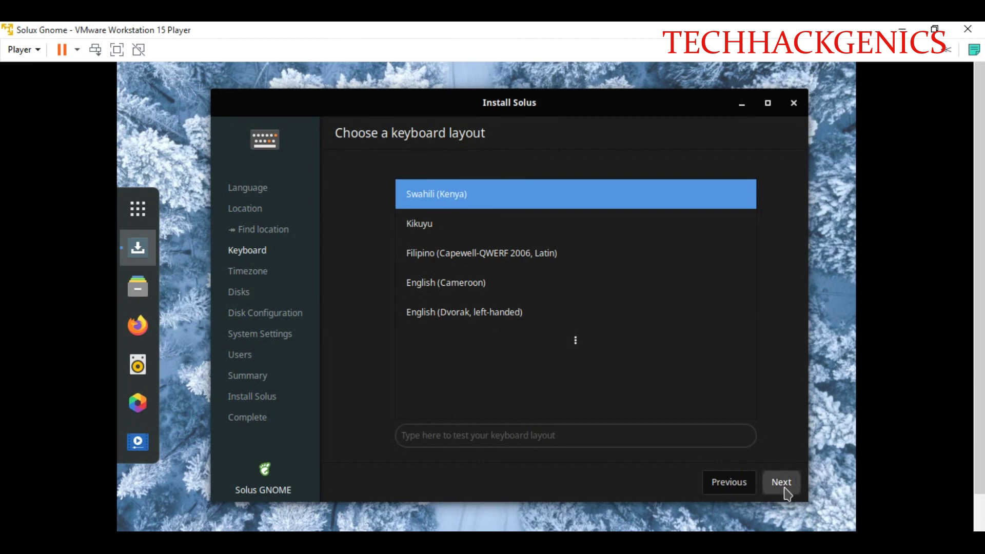
{"action": "left_click", "coordinate": [782, 488]}
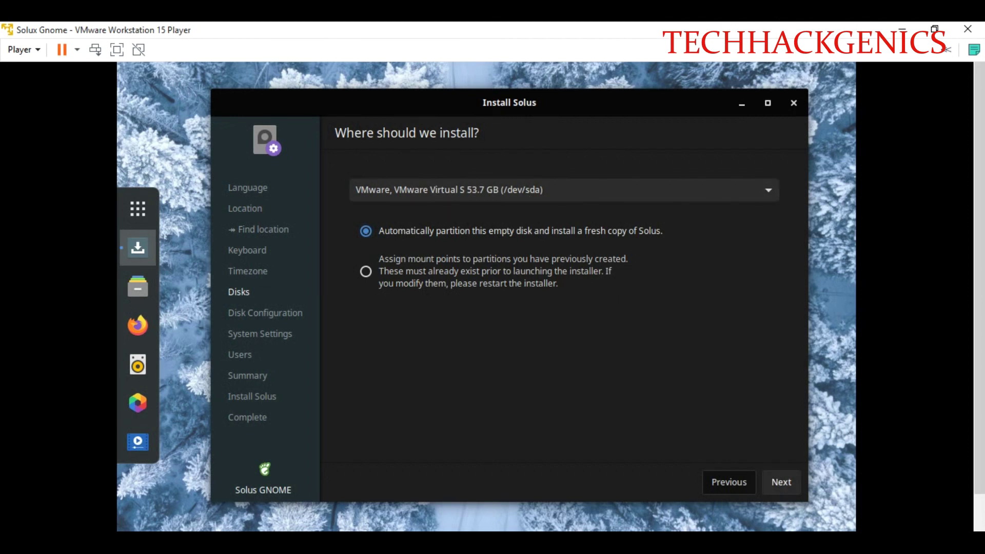
Step: Accept automatic partitioning of the empty VMware virtual disk and enable LVM for the new installation
{"action": "left_click", "coordinate": [782, 483]}
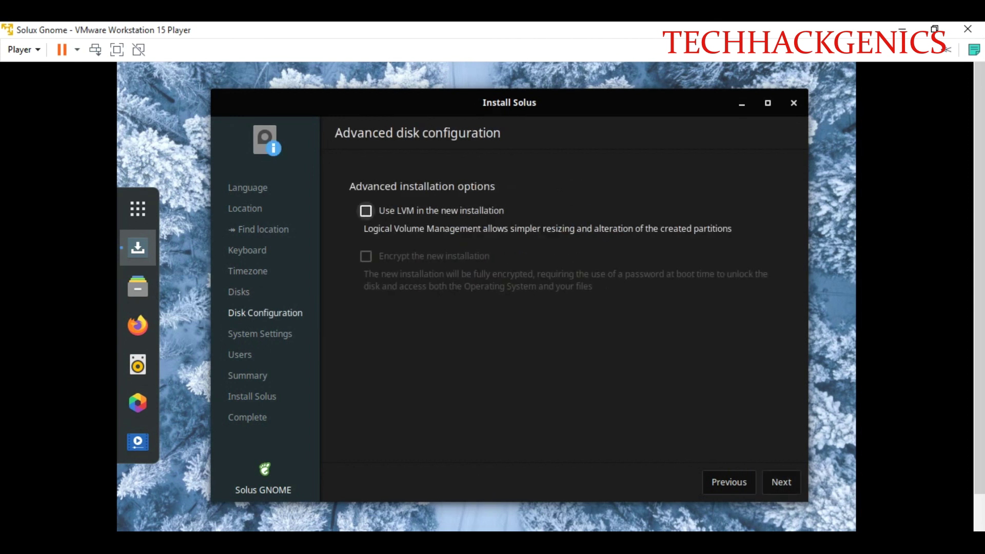
{"action": "left_click", "coordinate": [366, 211]}
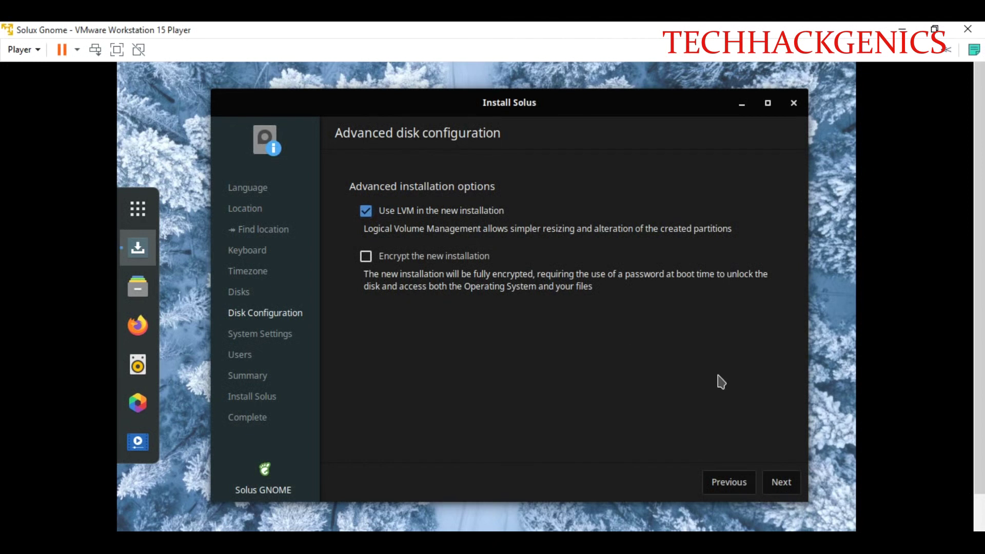
Step: Leave the new installation unencrypted, enter SLxGnome\\ as the hostname, and keep the bootloader on the VMware disk /dev/sda
{"action": "left_click", "coordinate": [782, 485]}
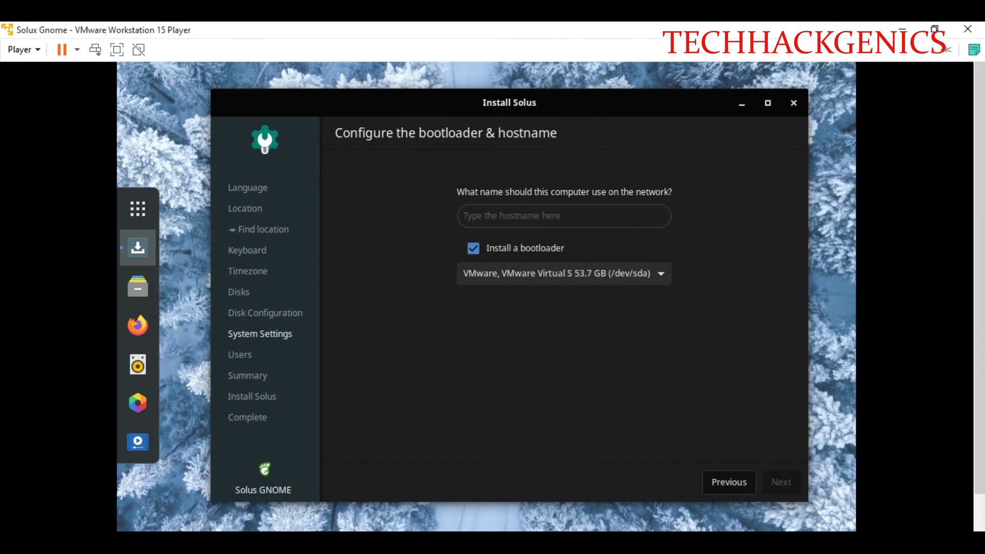
{"action": "left_click", "coordinate": [537, 213]}
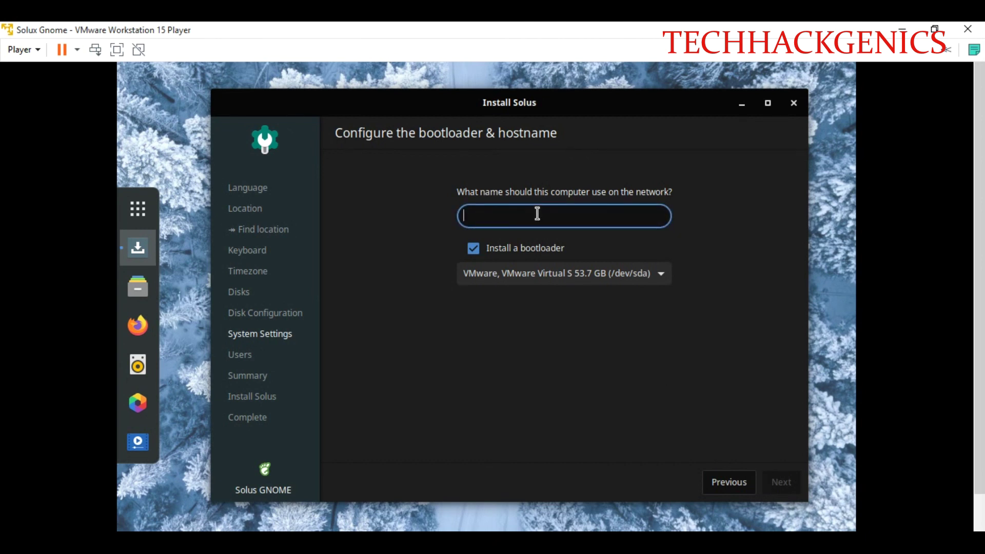
{"action": "type", "text": "S"}
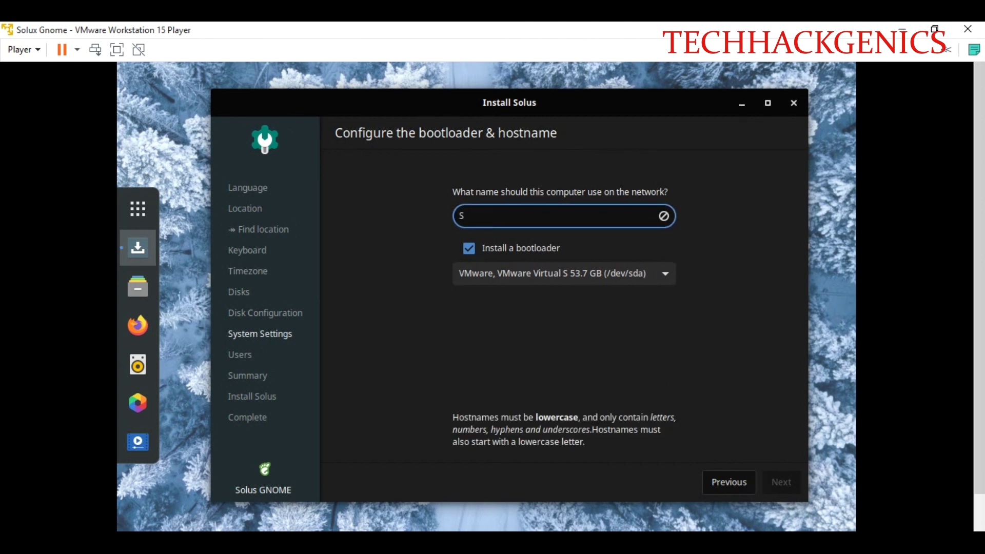
{"action": "type", "text": "LxGnome"}
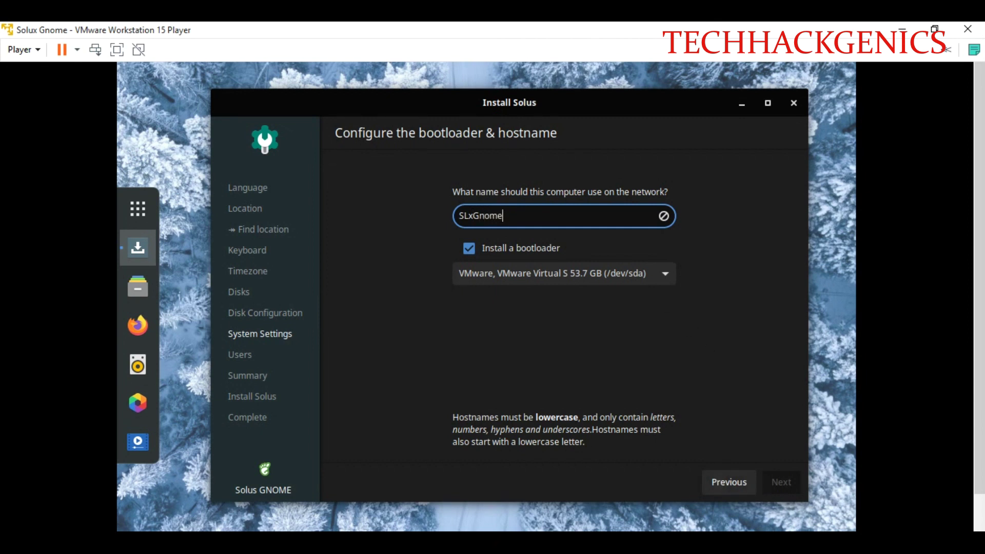
{"action": "type", "text": "\\\\"}
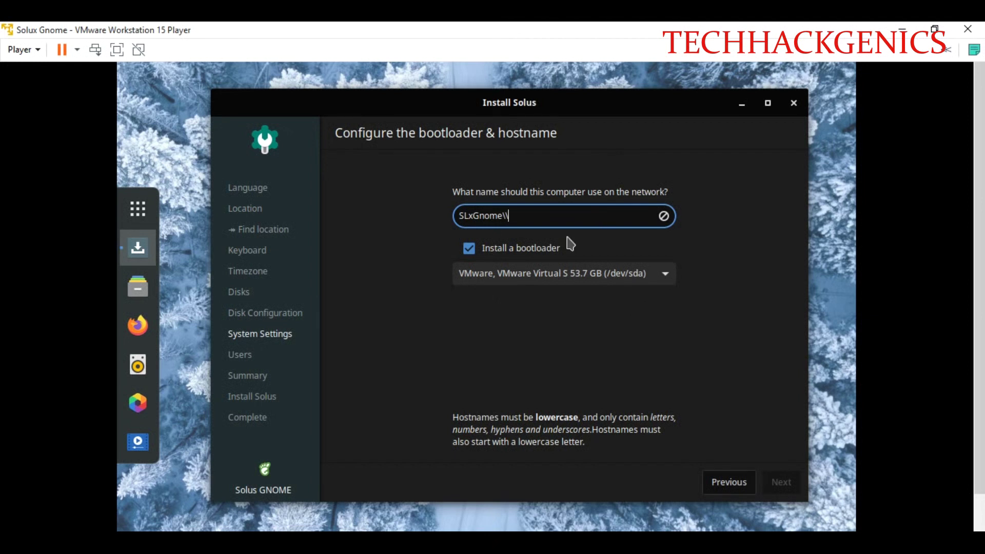
{"action": "left_click", "coordinate": [554, 277]}
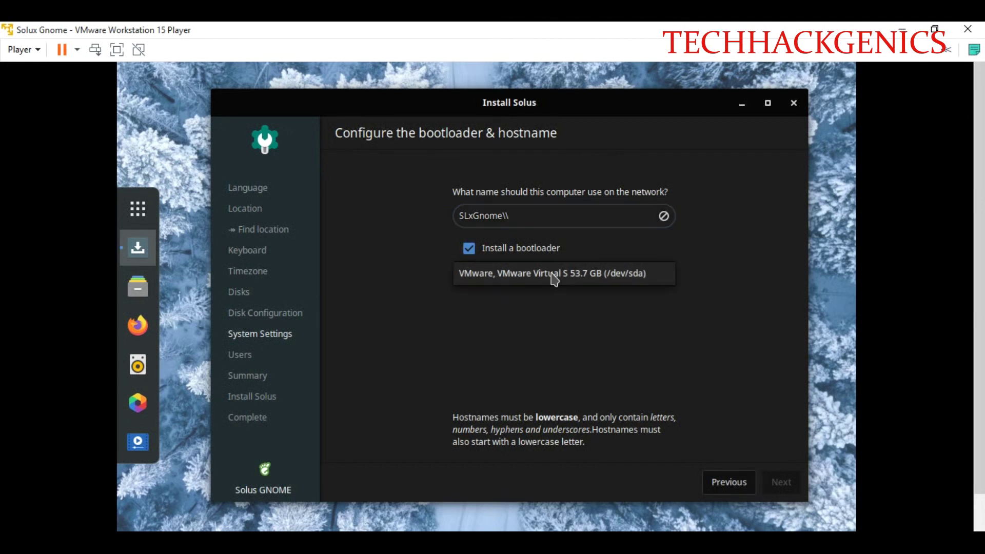
{"action": "left_click", "coordinate": [554, 277]}
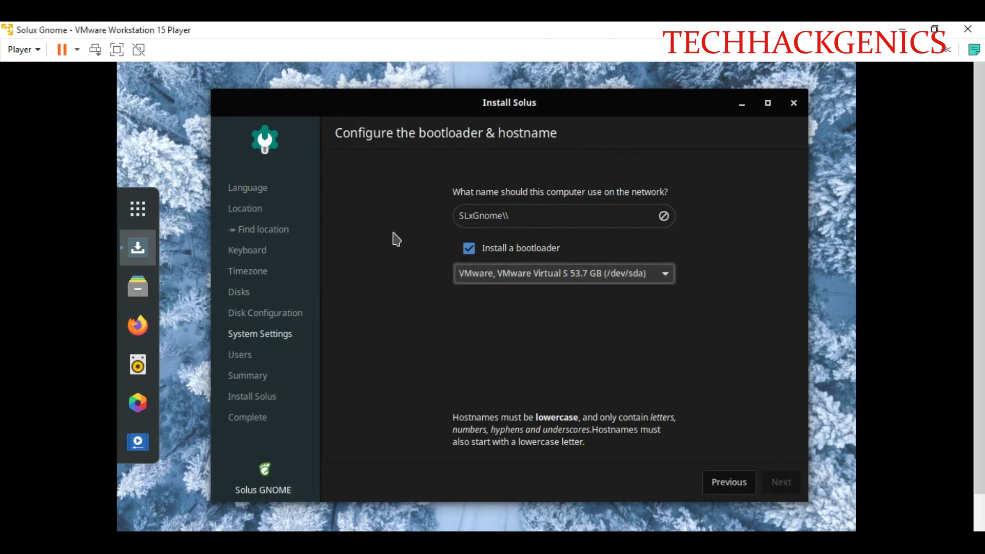
Step: Correct the hostname to the all-lowercase slxgnome and continue to the next installer page
{"action": "left_click", "coordinate": [532, 215]}
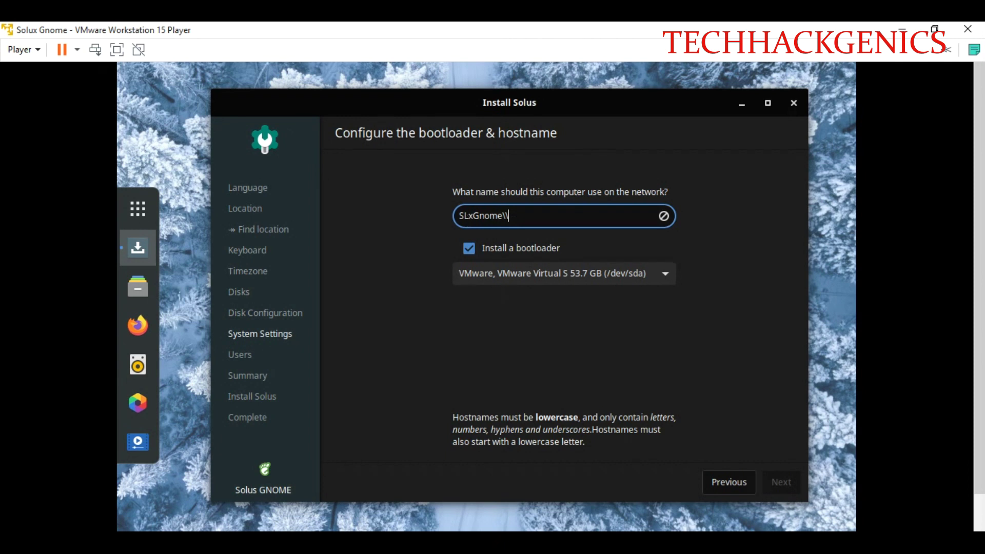
{"action": "left_click", "coordinate": [469, 216]}
{"action": "key", "text": "BackSpace"}
{"action": "key", "text": "BackSpace"}
{"action": "type", "text": "sl"}
{"action": "key", "text": "BackSpace"}
{"action": "type", "text": "g"}
{"action": "left_click", "coordinate": [536, 219]}
{"action": "key", "text": "BackSpace"}
{"action": "key", "text": "BackSpace"}
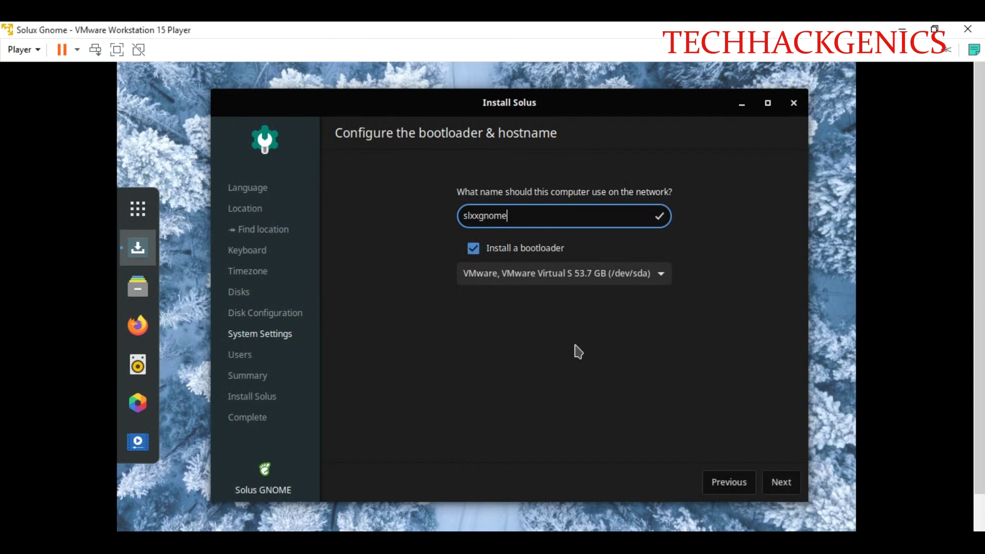
{"action": "left_click", "coordinate": [480, 218]}
{"action": "key", "text": "BackSpace"}
{"action": "left_click", "coordinate": [794, 493]}
Step: Replace the existing entry with techhackgenics and complete the form
{"action": "key", "text": "BackSpace"}
{"action": "key", "text": "BackSpace"}
{"action": "key", "text": "BackSpace"}
{"action": "key", "text": "BackSpace"}
{"action": "key", "text": "BackSpace"}
{"action": "key", "text": "BackSpace"}
{"action": "key", "text": "BackSpace"}
{"action": "key", "text": "BackSpace"}
{"action": "key", "text": "BackSpace"}
{"action": "key", "text": "BackSpace"}
{"action": "type", "text": "techhackgenics"}
{"action": "left_click", "coordinate": [505, 352]}
Step: Install Solus with the disk changes accepted, and restart the virtual machine into Solus 4.2 Fortitude
{"action": "left_click", "coordinate": [785, 485]}
{"action": "left_click", "coordinate": [785, 485]}
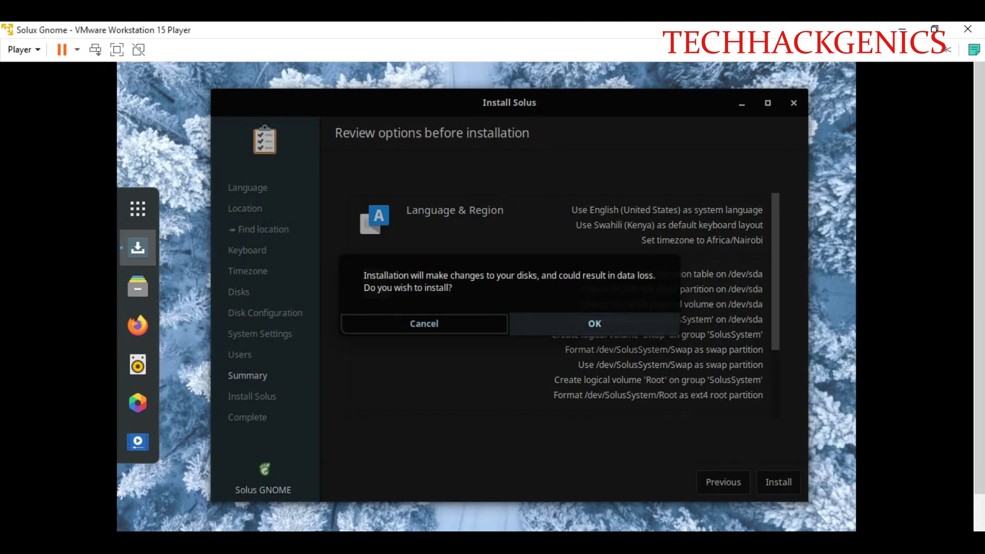
{"action": "left_click", "coordinate": [593, 327]}
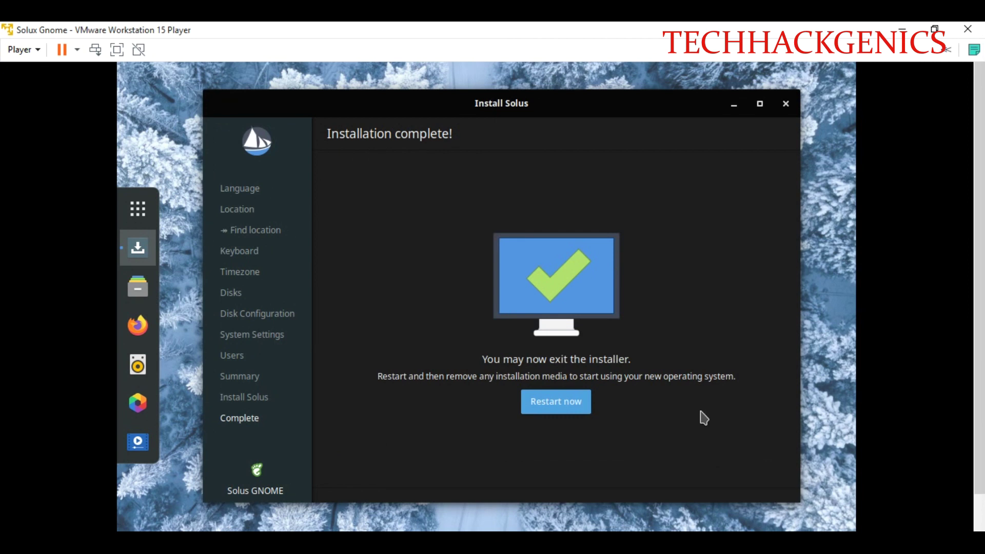
{"action": "left_click", "coordinate": [555, 403]}
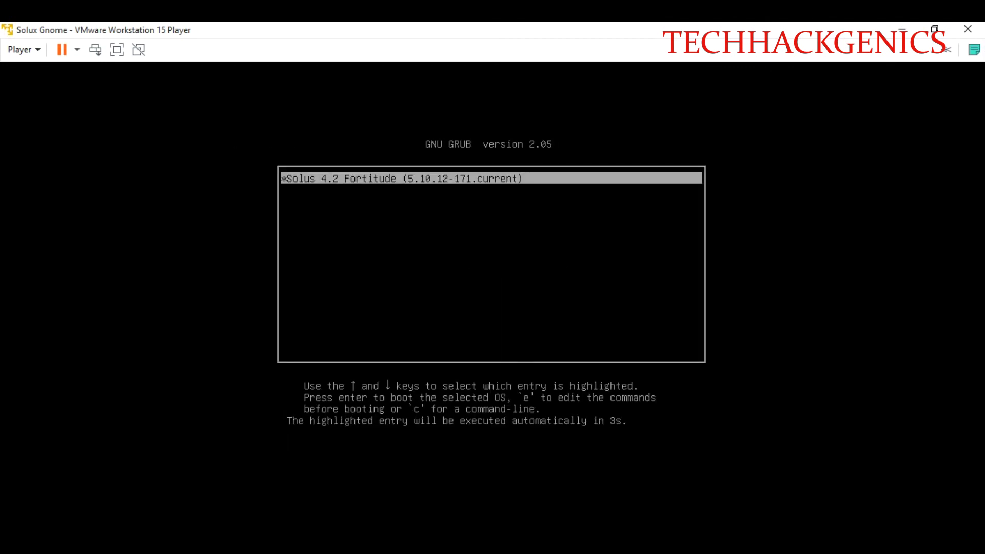
{"action": "key", "text": "Return"}
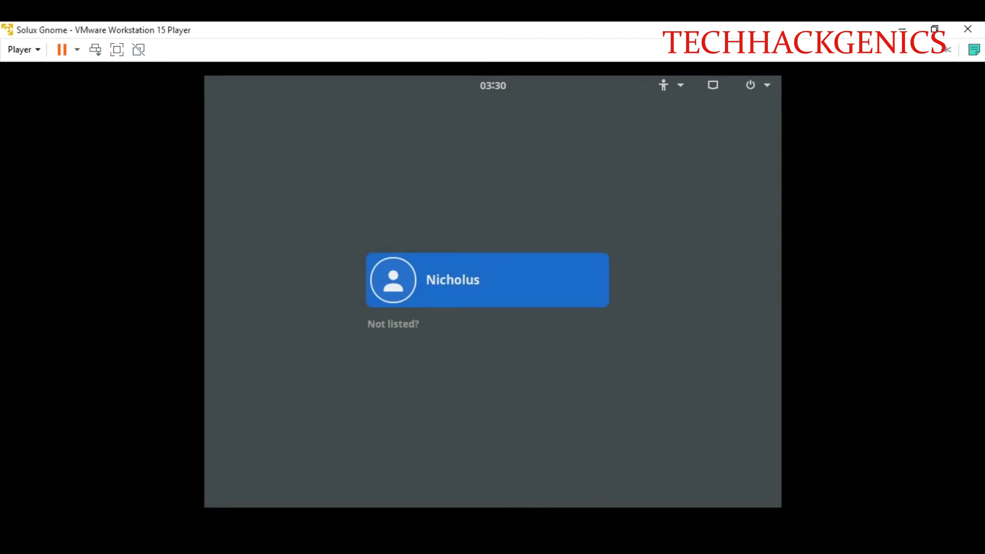
Step: Select the listed user account and sign in to the installed system with the account password
{"action": "left_click", "coordinate": [444, 278]}
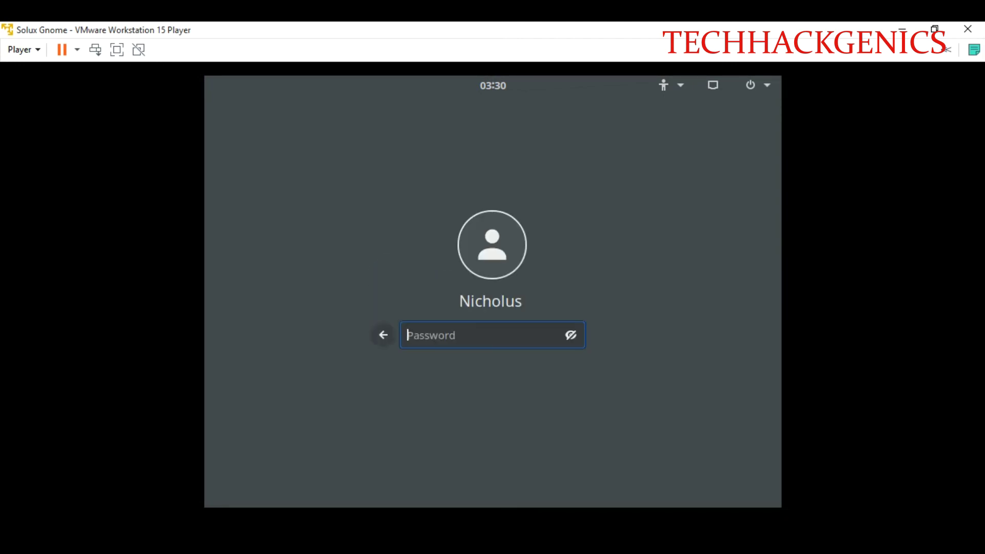
{"action": "key", "text": "Caps_Lock"}
{"action": "type", "text": "•"}
{"action": "key", "text": "Caps_Lock"}
{"action": "type", "text": "••••••••"}
{"action": "key", "text": "Return"}
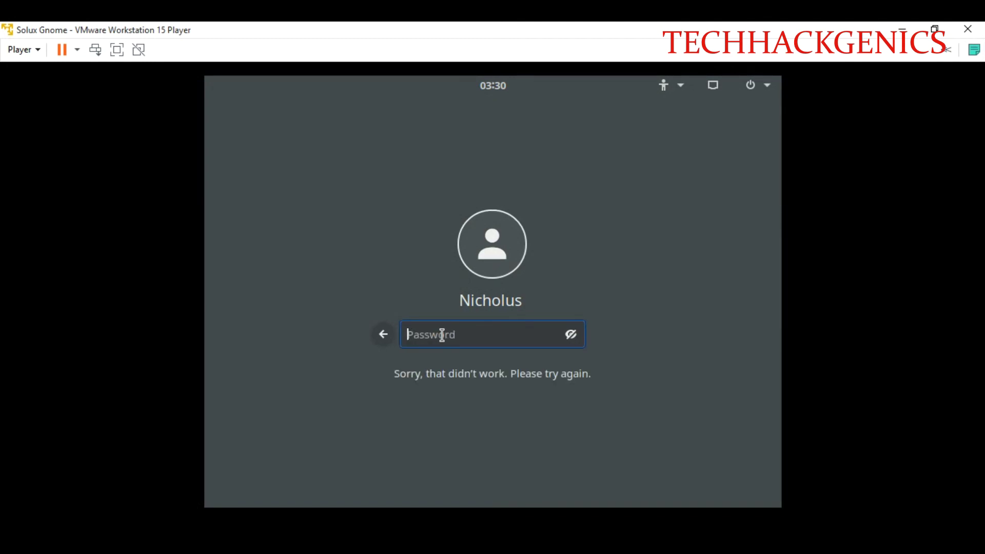
{"action": "key", "text": "Caps_Lock"}
{"action": "type", "text": "a"}
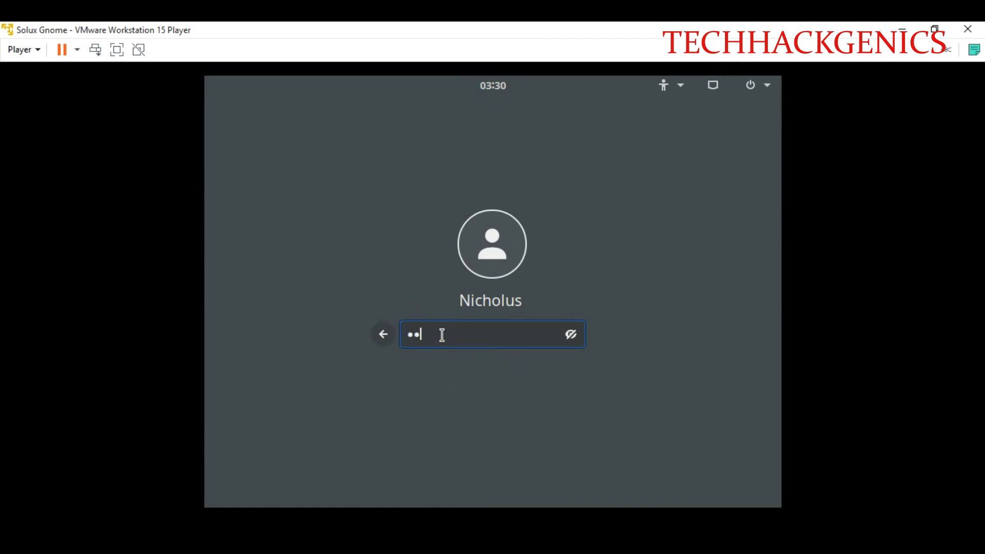
{"action": "type", "text": "aa"}
{"action": "key", "text": "Return"}
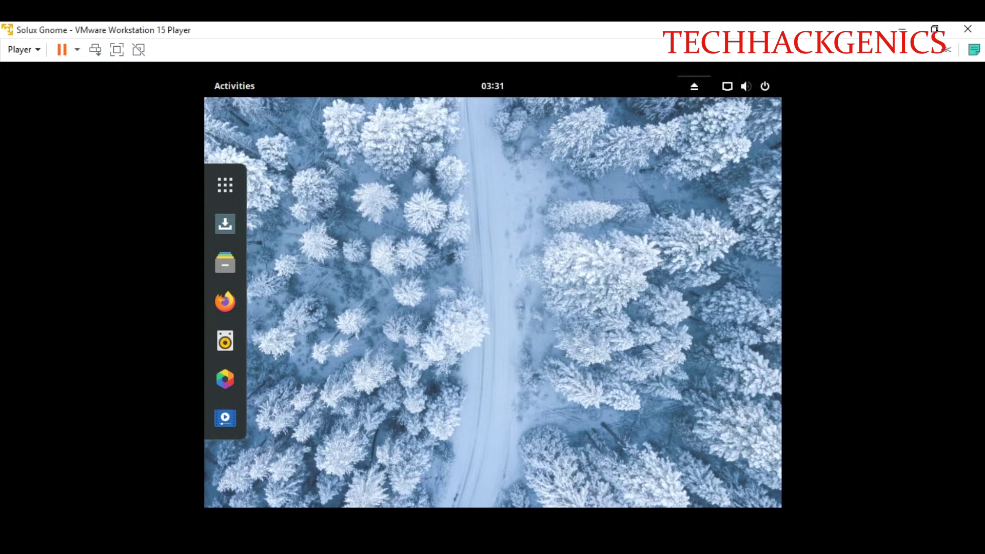
Step: Inspect the removable media options and the system's wired network entry on the new desktop
{"action": "left_click", "coordinate": [694, 88]}
{"action": "left_click", "coordinate": [557, 143]}
{"action": "left_click", "coordinate": [729, 87]}
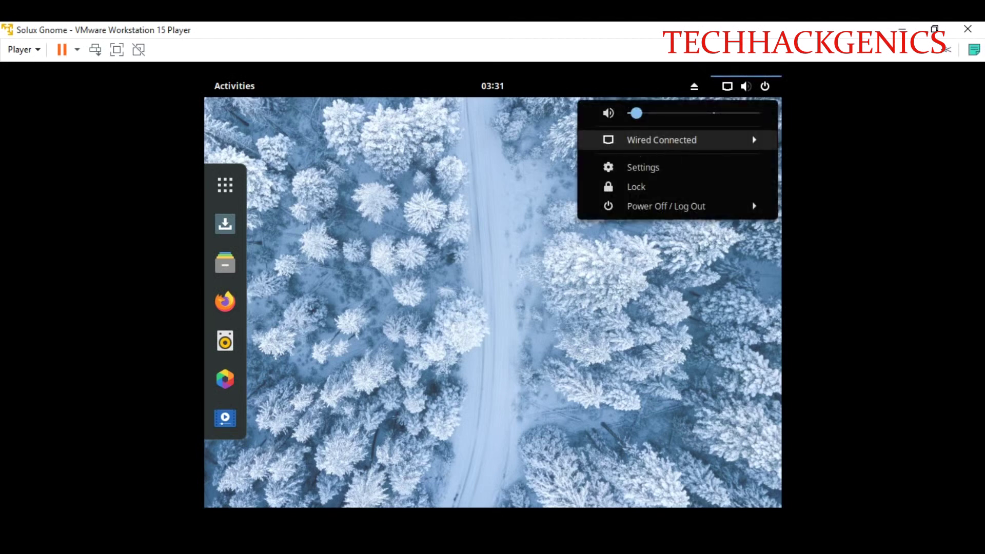
{"action": "left_click", "coordinate": [644, 148]}
{"action": "left_click", "coordinate": [394, 260]}
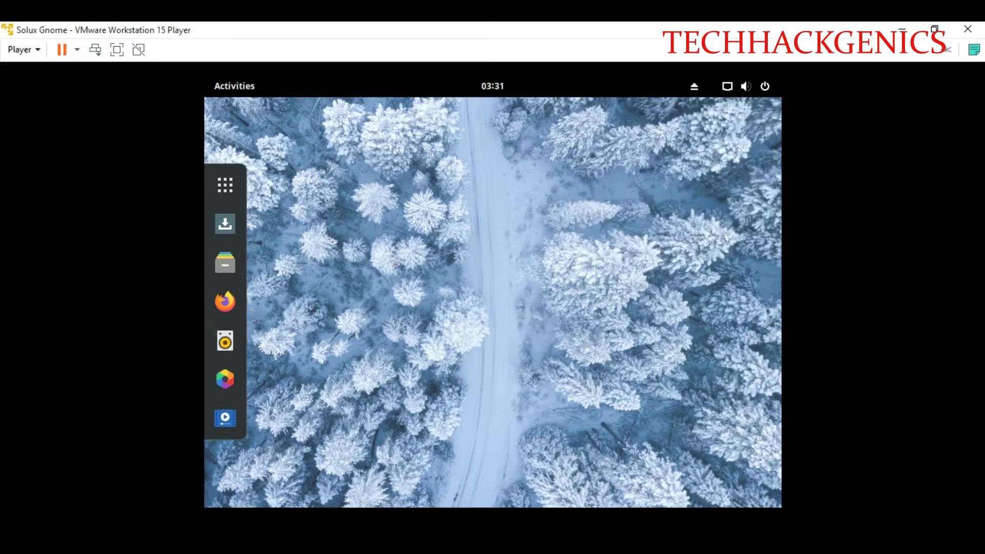
Step: Launch Firefox, search Google for techhackgenics in a new tab, and look through the results
{"action": "left_click", "coordinate": [225, 301]}
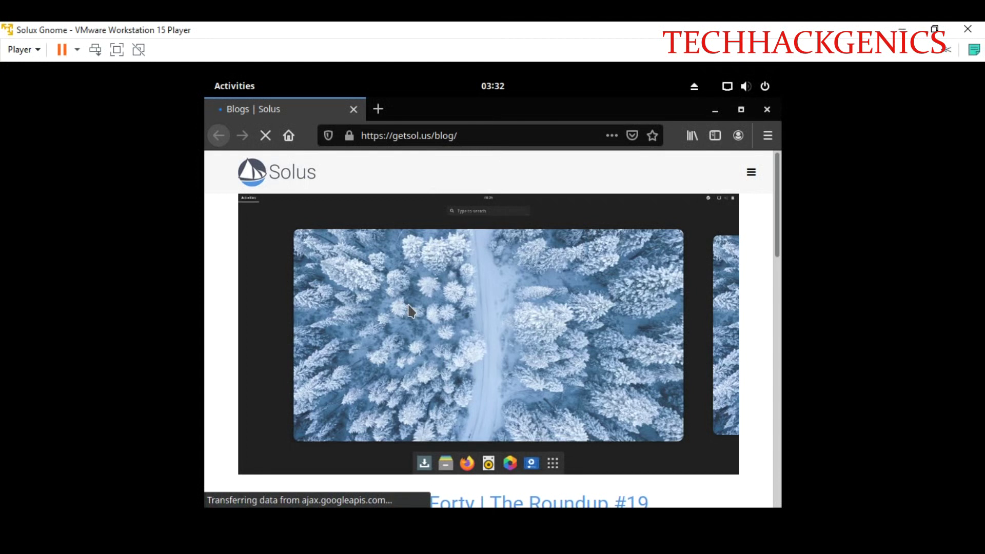
{"action": "left_click", "coordinate": [379, 110]}
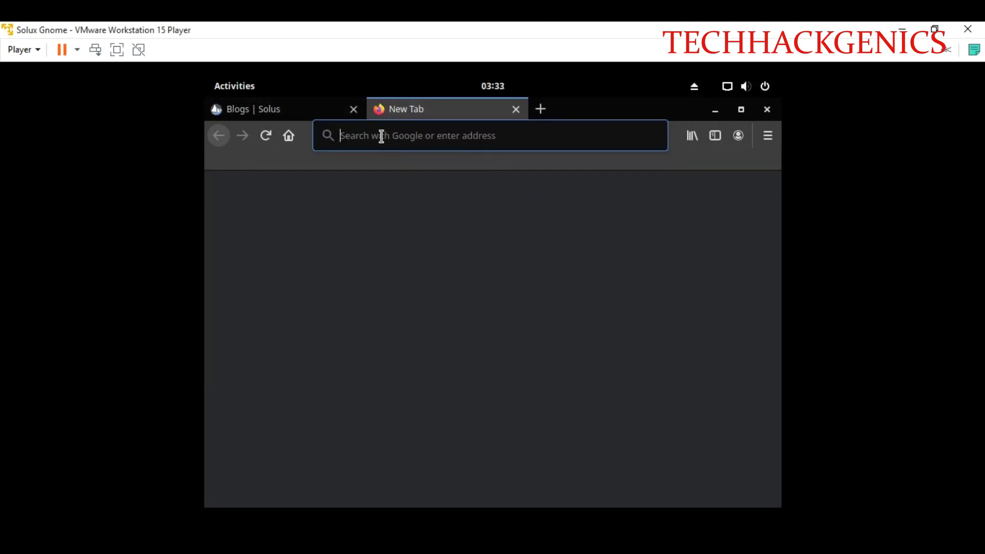
{"action": "type", "text": "te"}
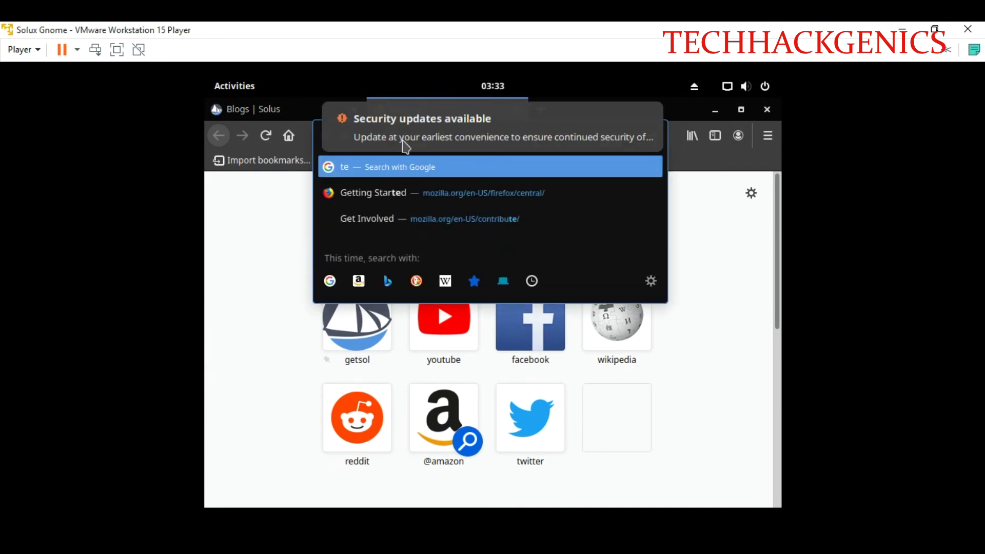
{"action": "left_click", "coordinate": [386, 135]}
{"action": "type", "text": "techhackg"}
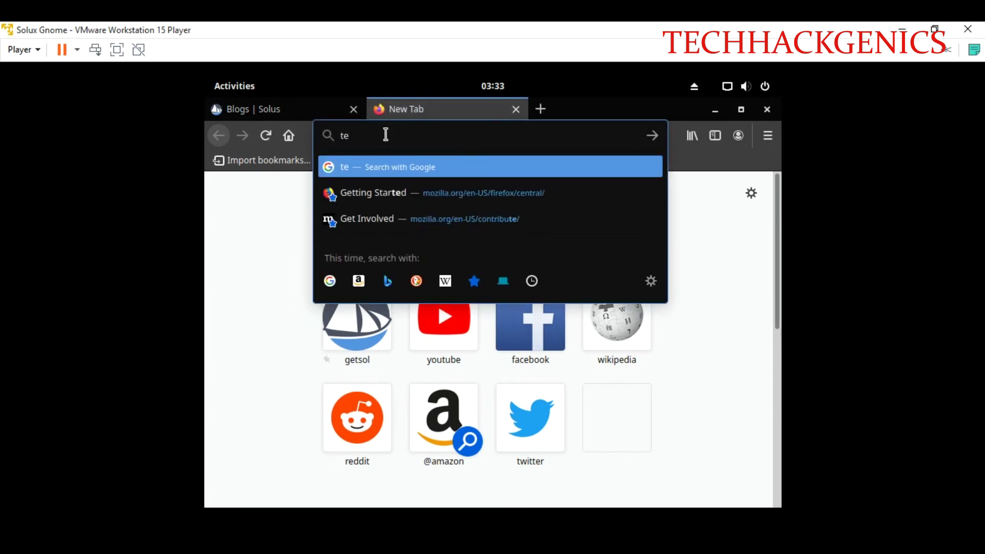
{"action": "type", "text": "enics"}
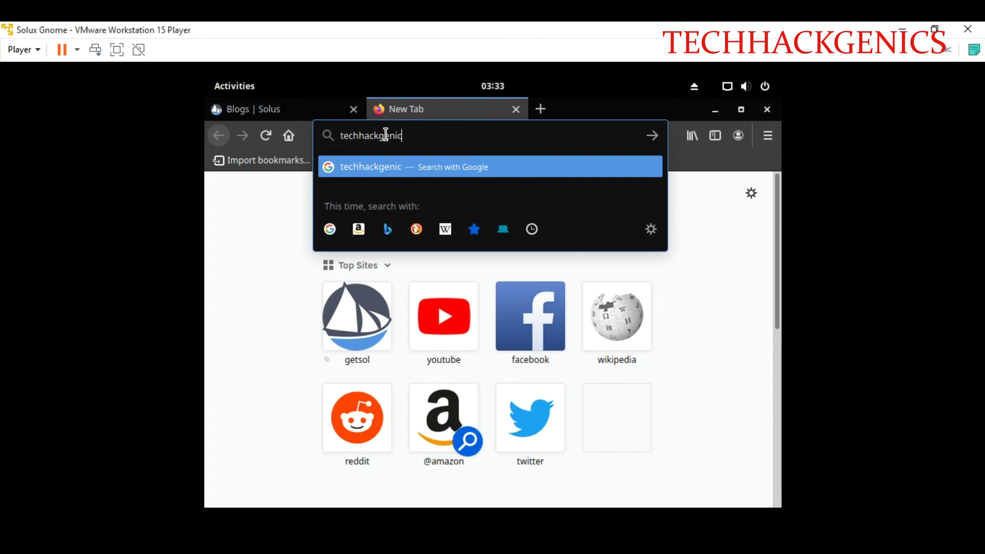
{"action": "key", "text": "Return"}
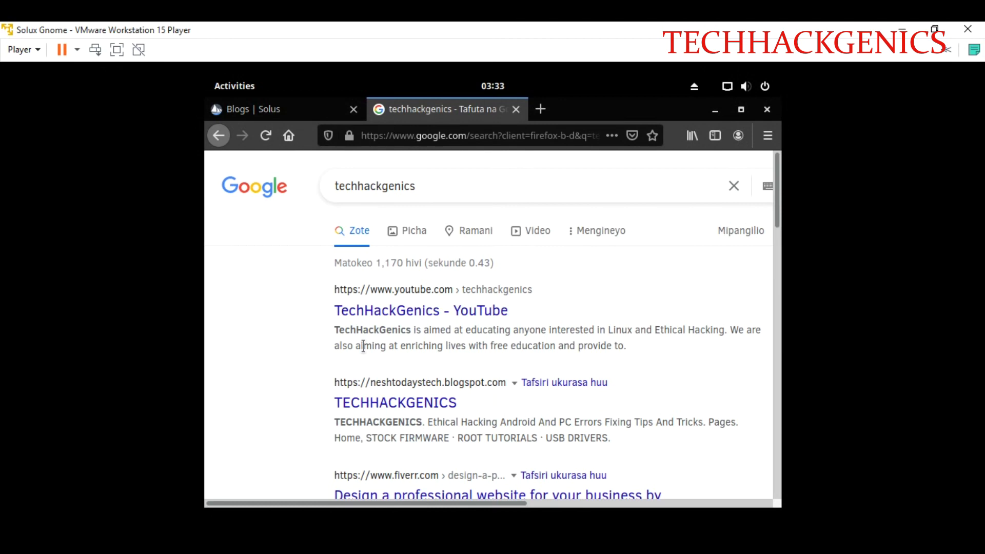
{"action": "scroll", "coordinate": [565, 333], "scroll_direction": "down", "scroll_amount": 5}
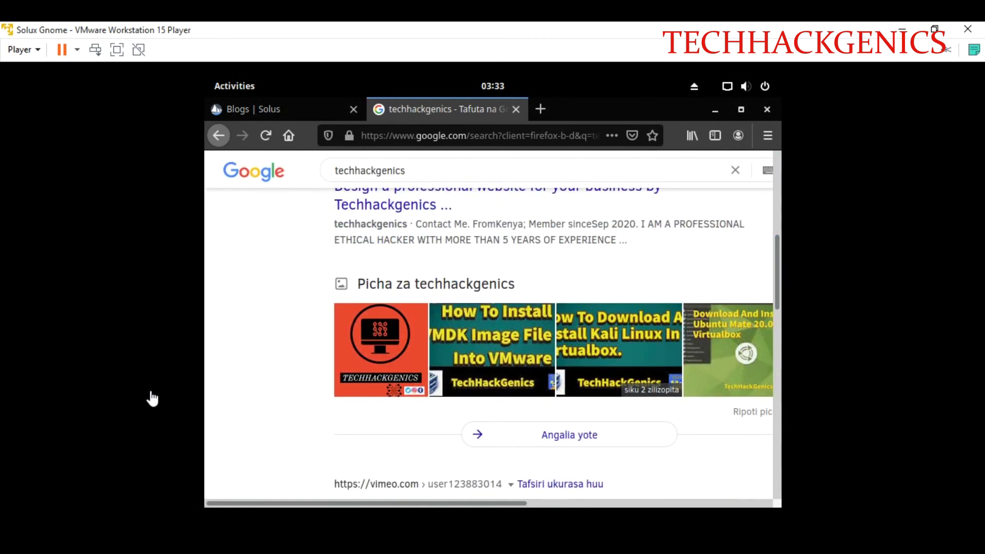
{"action": "left_click_drag", "start_coordinate": [776, 269], "coordinate": [775, 214]}
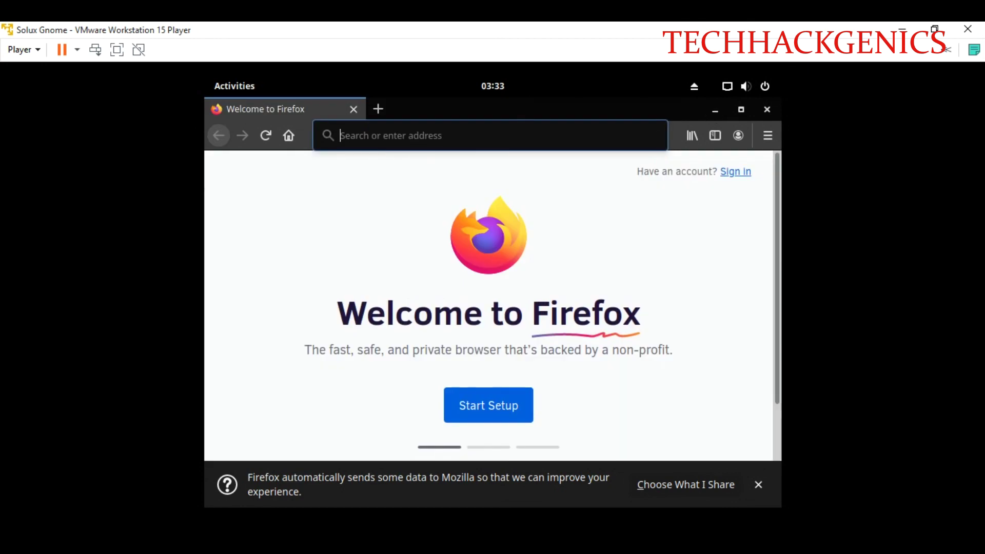
Step: Minimize Firefox, set the desktop background to the wooded lake picture, and minimize Settings to view it
{"action": "left_click", "coordinate": [715, 110]}
{"action": "right_click", "coordinate": [418, 304]}
{"action": "left_click", "coordinate": [472, 315]}
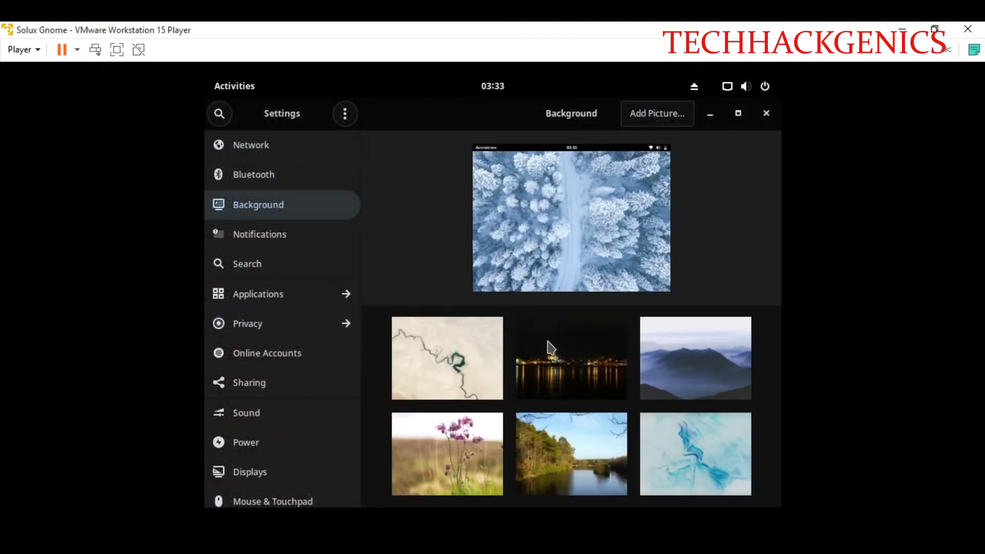
{"action": "left_click", "coordinate": [574, 467]}
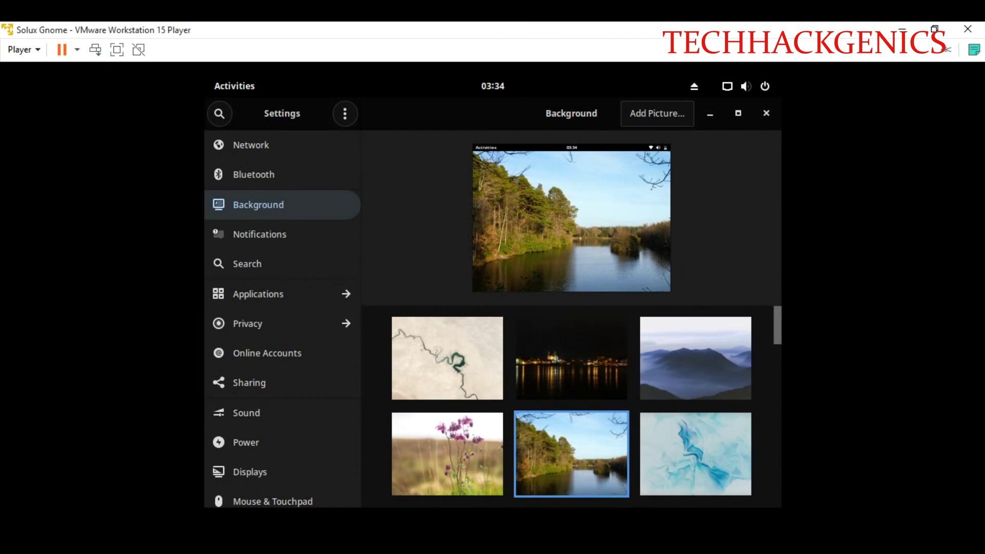
{"action": "left_click_drag", "start_coordinate": [781, 326], "coordinate": [780, 367]}
{"action": "scroll", "coordinate": [572, 405], "scroll_direction": "down", "scroll_amount": 2}
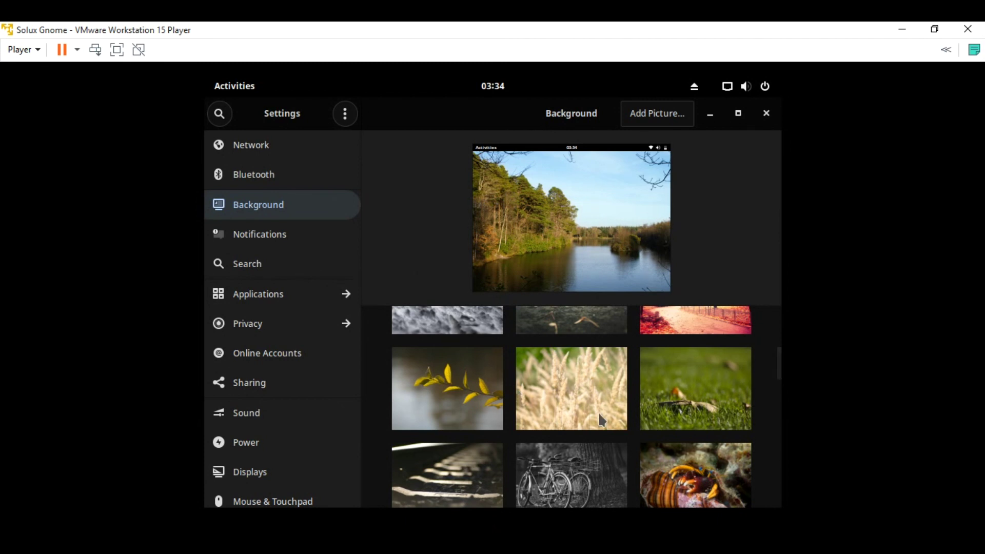
{"action": "left_click", "coordinate": [711, 116]}
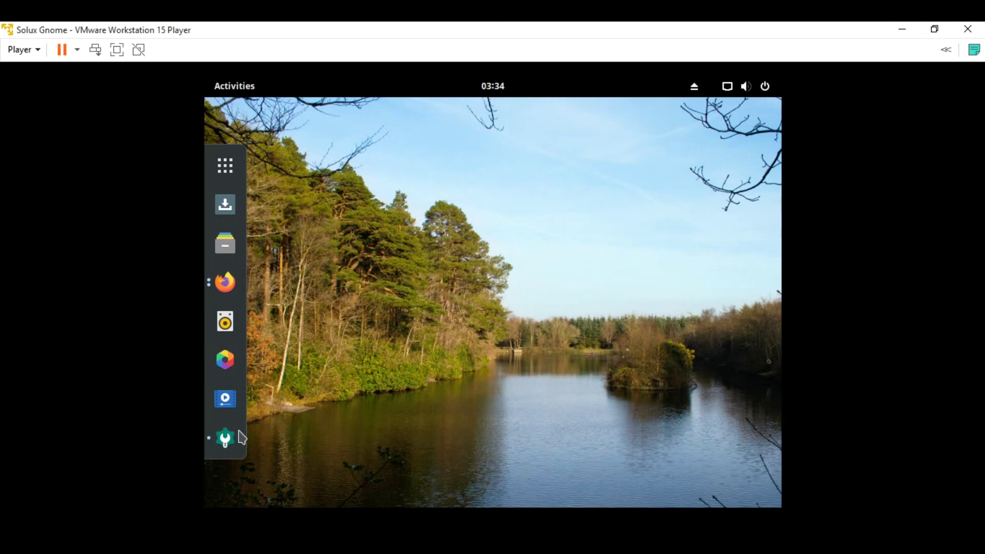
Step: Restore the background settings, choose the pink flower picture as wallpaper, and minimize Settings again
{"action": "left_click", "coordinate": [225, 438]}
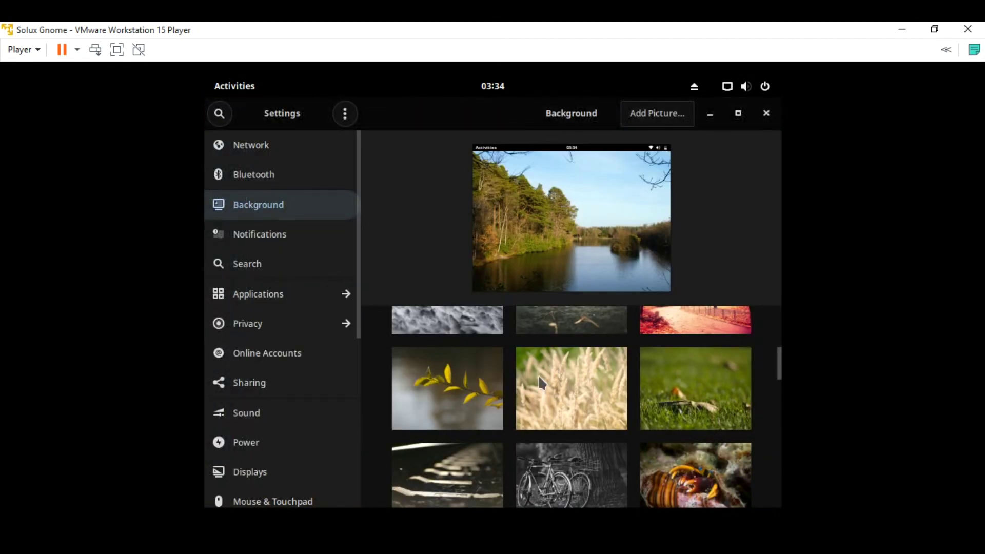
{"action": "left_click_drag", "start_coordinate": [778, 363], "coordinate": [778, 396]}
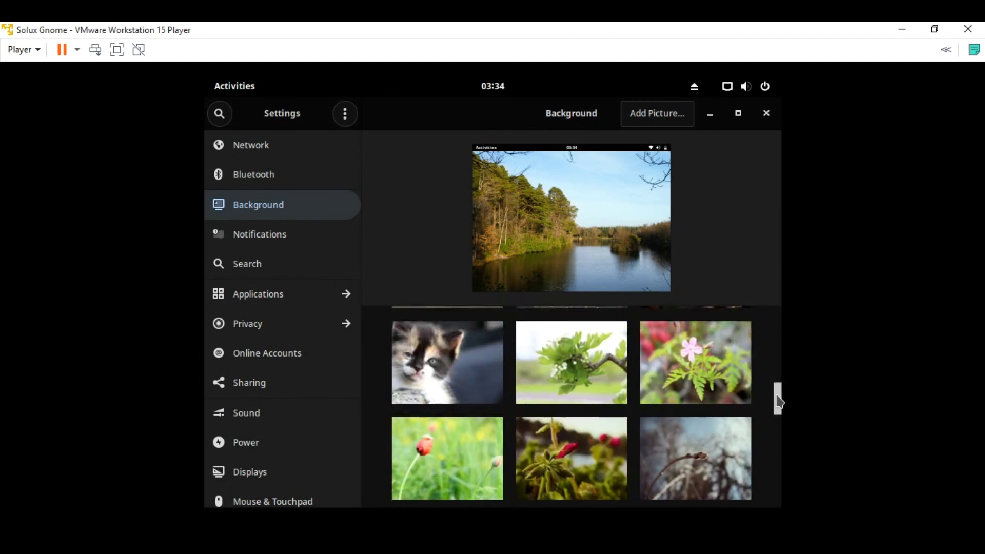
{"action": "left_click", "coordinate": [704, 363]}
{"action": "left_click", "coordinate": [710, 115]}
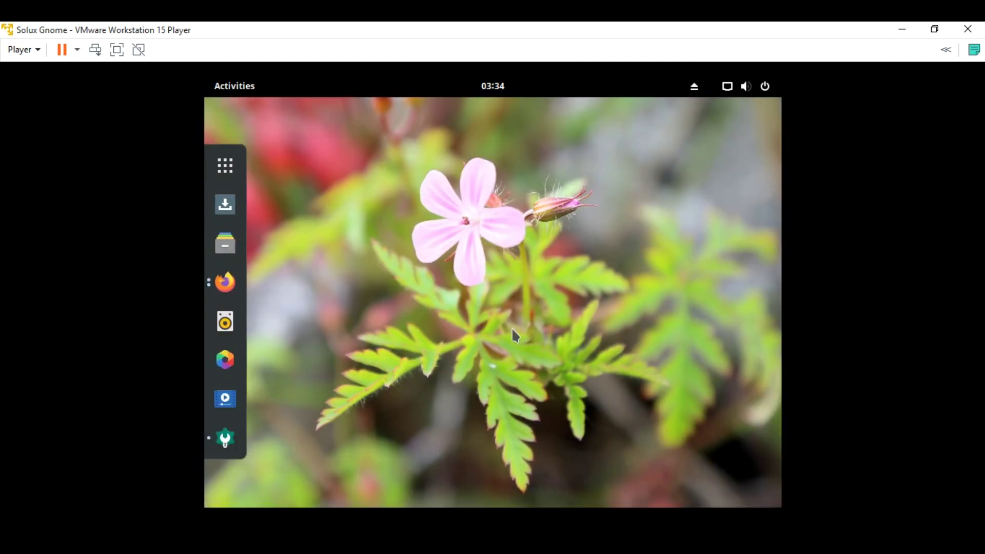
Step: Set the display resolution to 1280 × 768 (16:10), apply and keep the change, and minimize Settings
{"action": "right_click", "coordinate": [368, 354]}
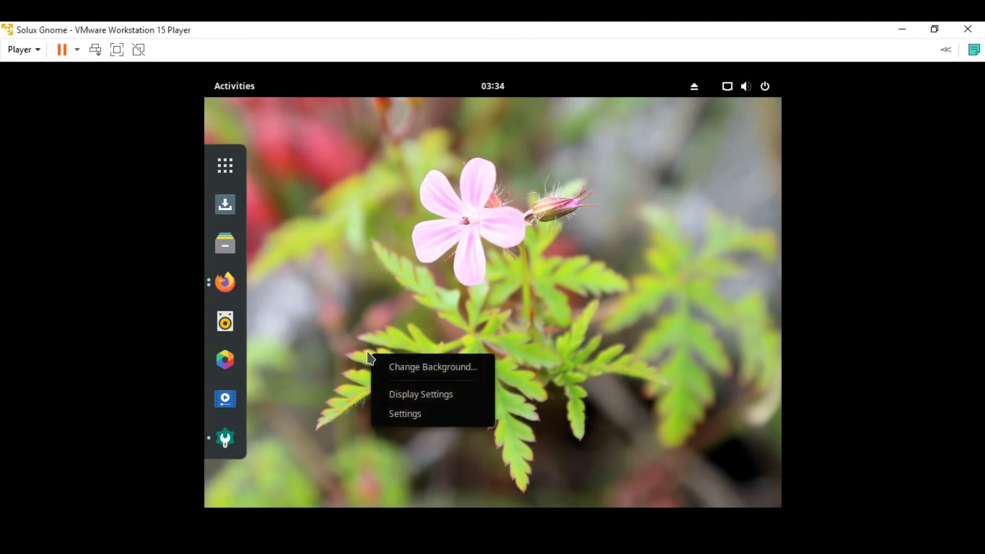
{"action": "left_click", "coordinate": [405, 395]}
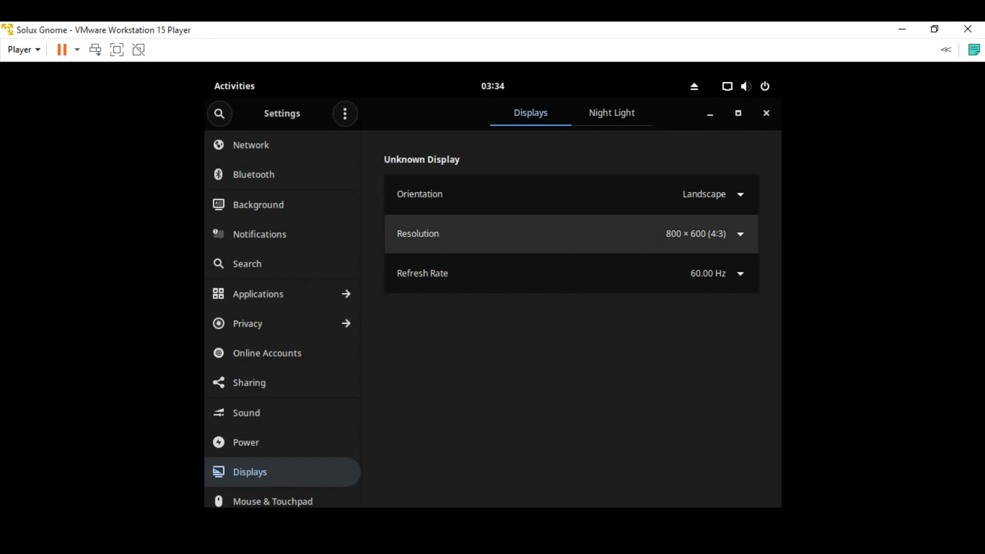
{"action": "left_click", "coordinate": [725, 237]}
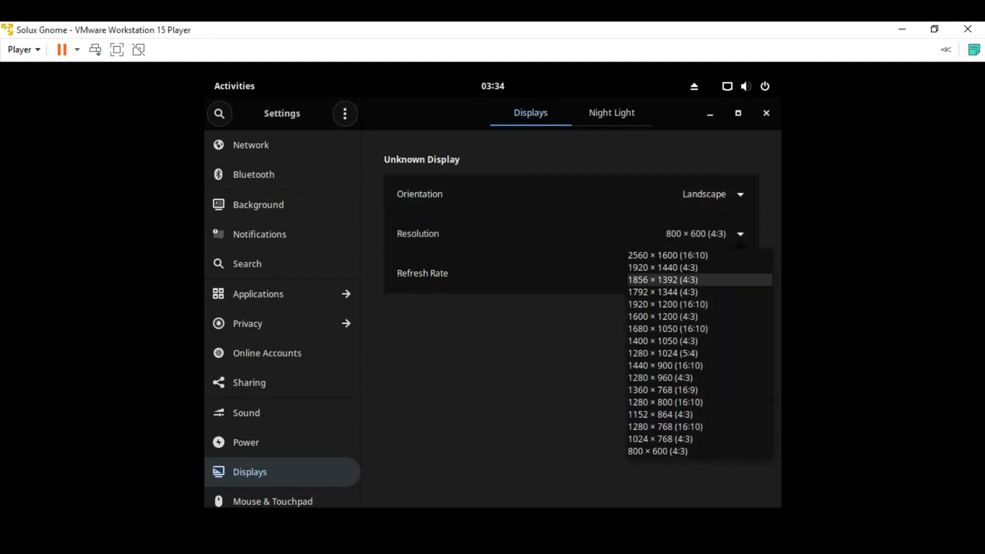
{"action": "left_click", "coordinate": [699, 427]}
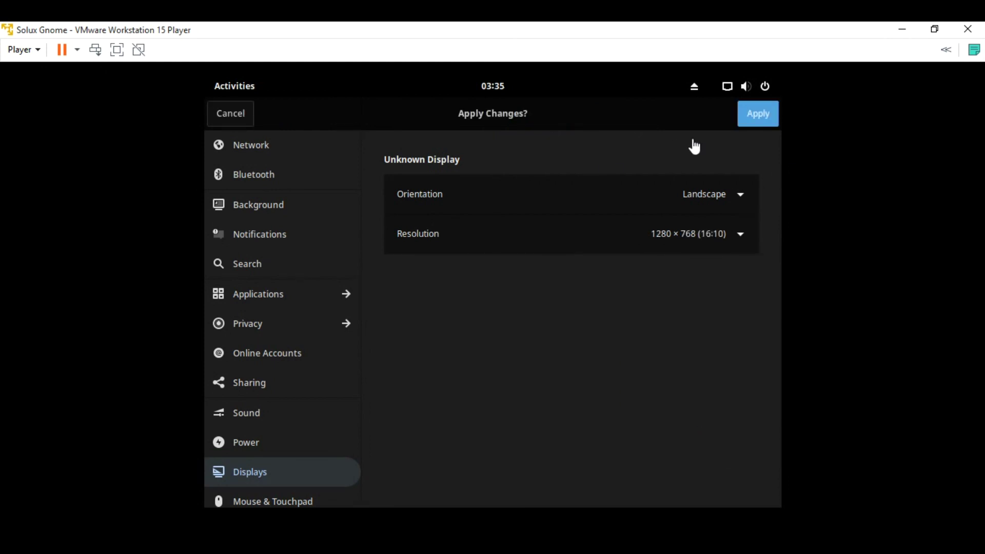
{"action": "left_click", "coordinate": [757, 121]}
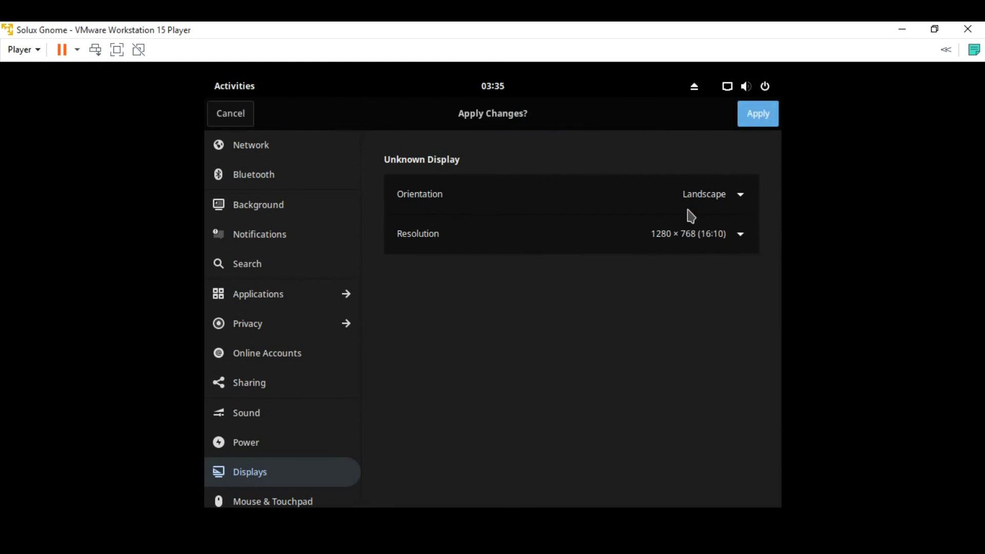
{"action": "left_click", "coordinate": [759, 119]}
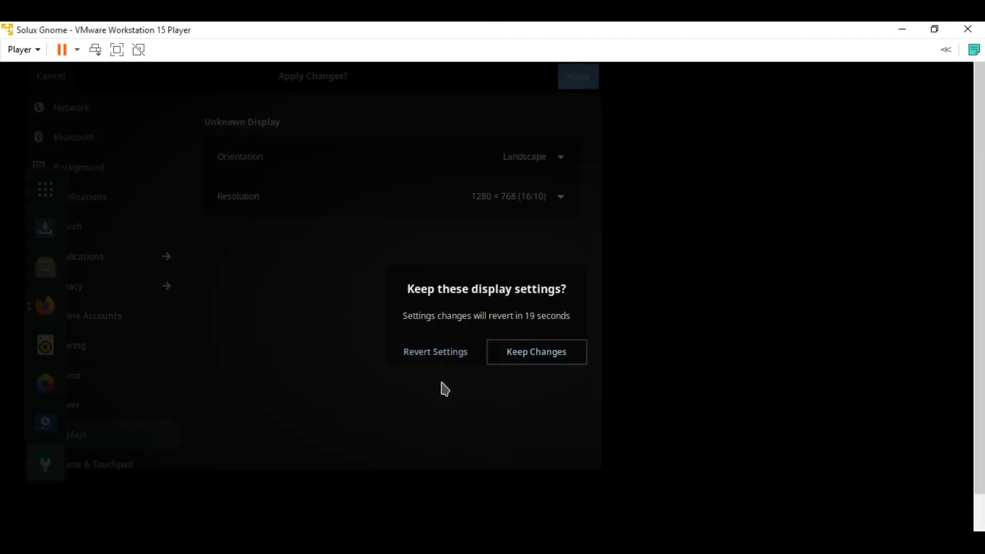
{"action": "left_click", "coordinate": [534, 354]}
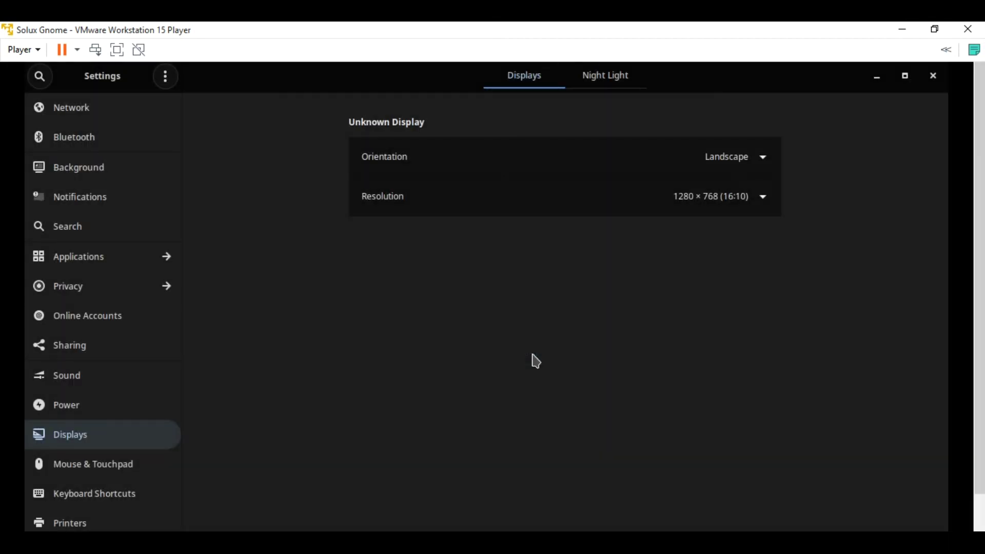
{"action": "left_click", "coordinate": [876, 76]}
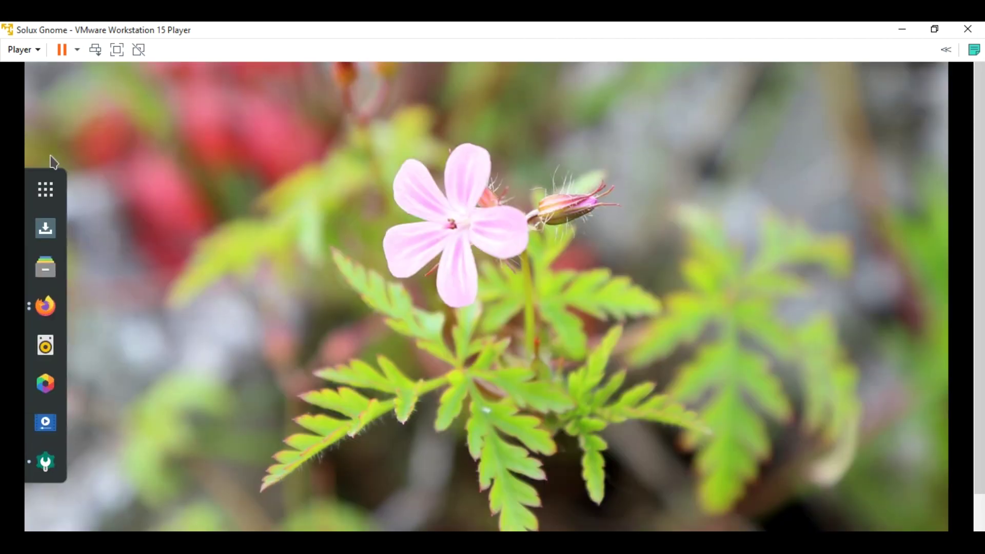
Step: Browse the pages of installed applications, launch LibreOffice Writer, and dismiss the tip of the day
{"action": "left_click", "coordinate": [46, 190]}
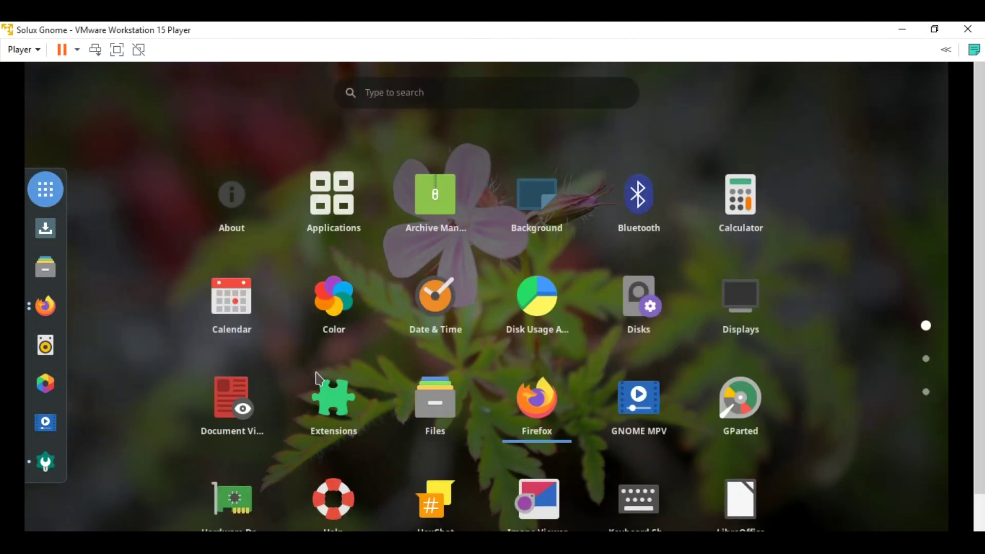
{"action": "left_click", "coordinate": [927, 361]}
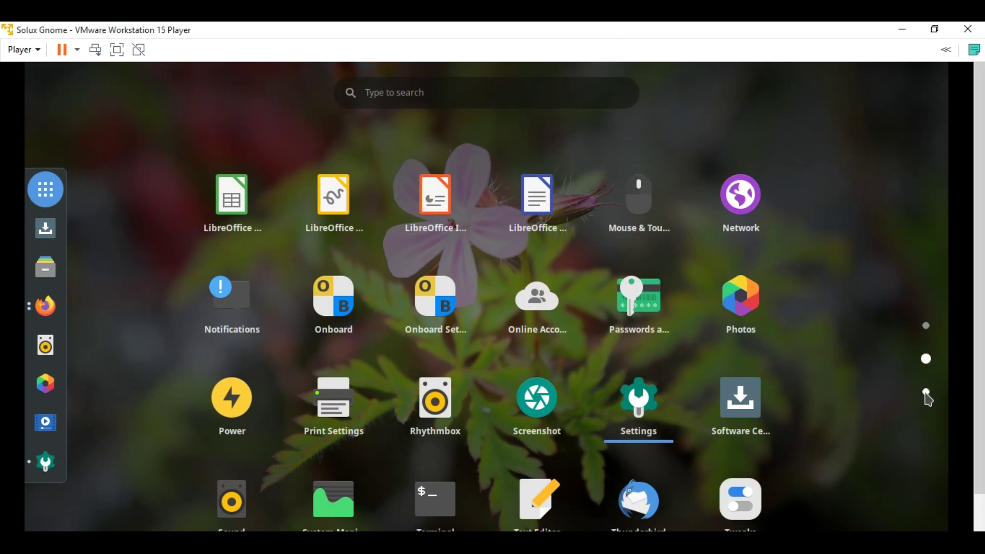
{"action": "left_click", "coordinate": [927, 393]}
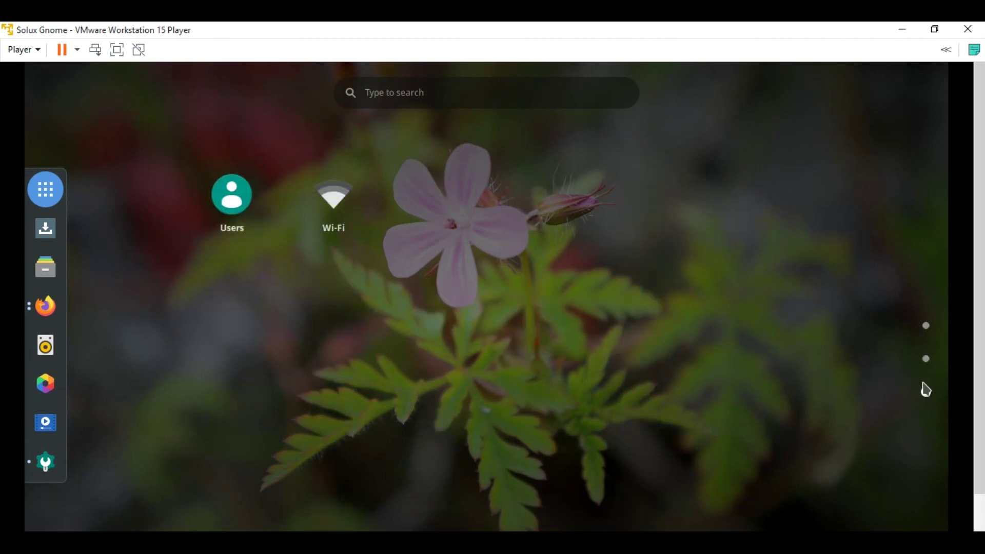
{"action": "left_click", "coordinate": [927, 359]}
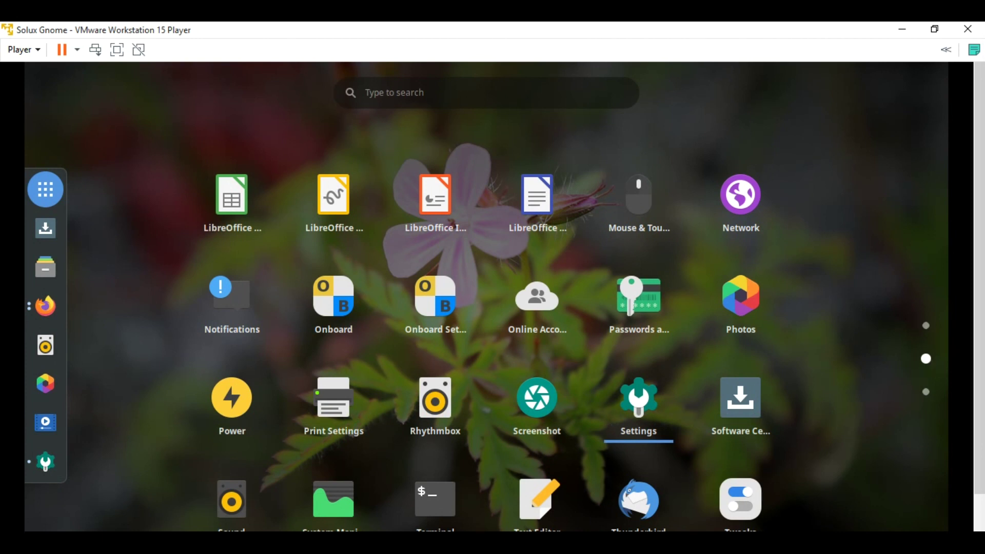
{"action": "left_click", "coordinate": [534, 198]}
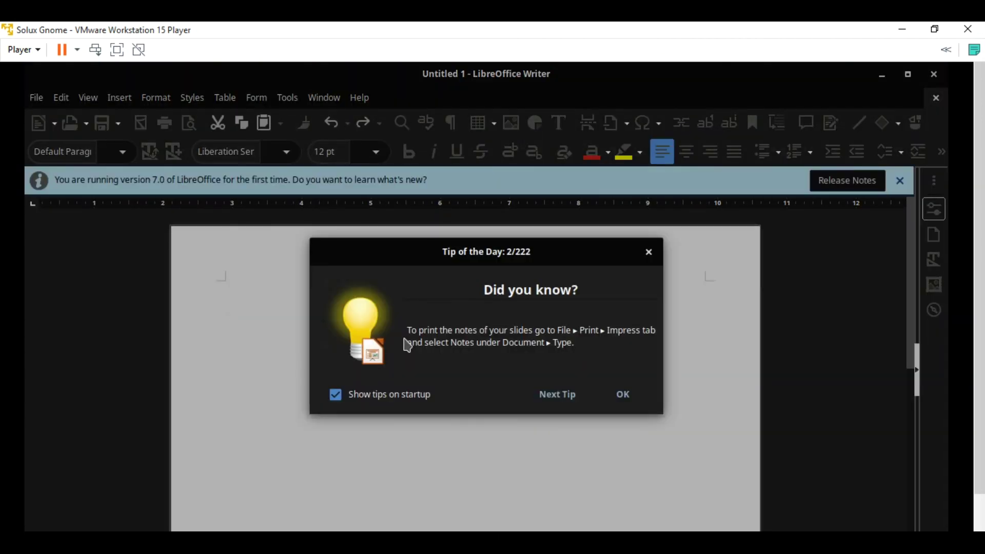
{"action": "left_click", "coordinate": [622, 395]}
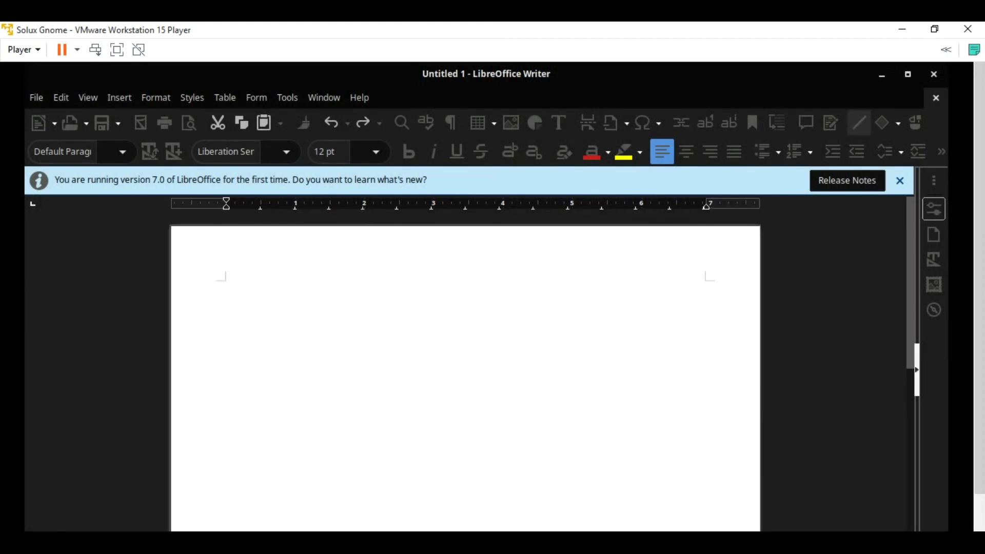
Step: Unmaximize the Writer window, move it clear of the dock to view the blank document, and close Writer
{"action": "left_click", "coordinate": [908, 75]}
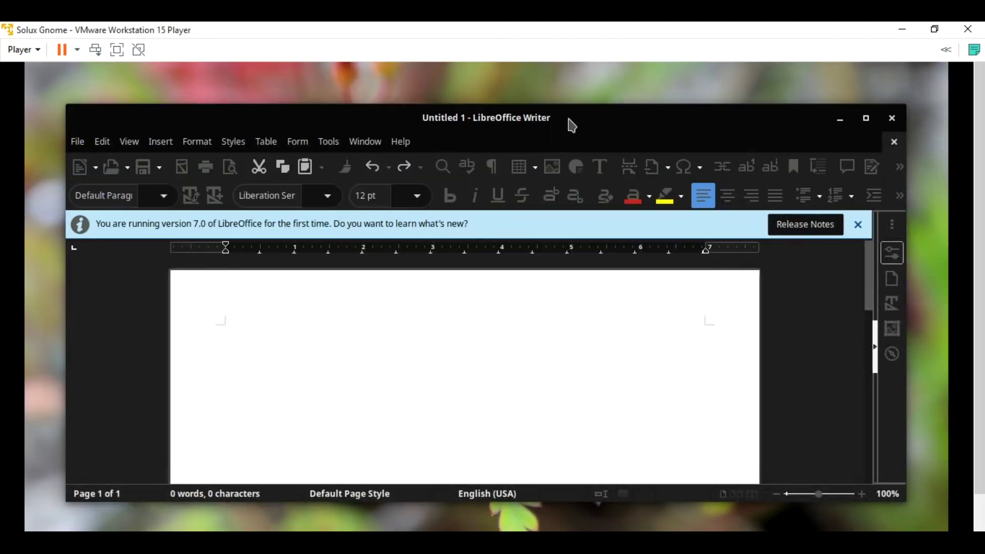
{"action": "left_click_drag", "start_coordinate": [359, 117], "coordinate": [404, 103]}
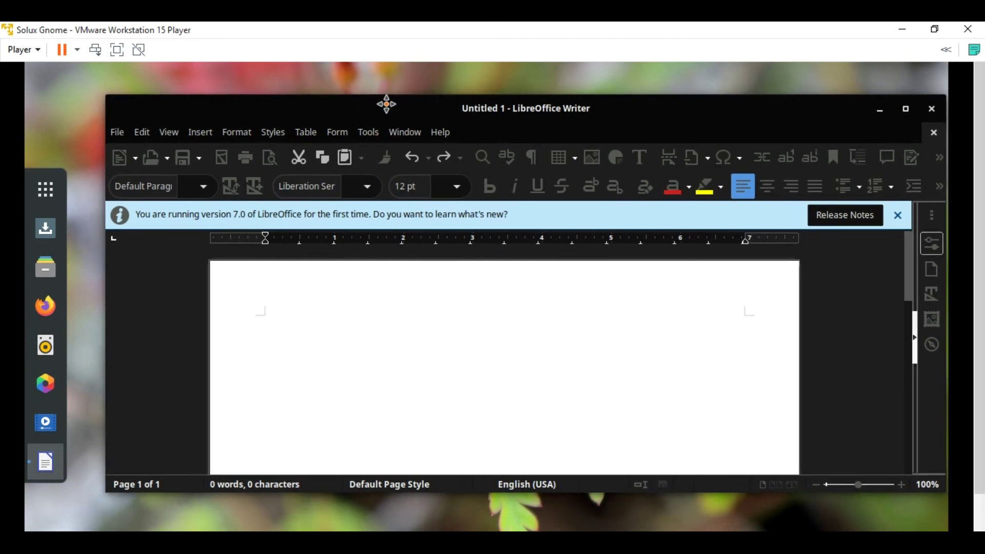
{"action": "mouse_move", "coordinate": [316, 297]}
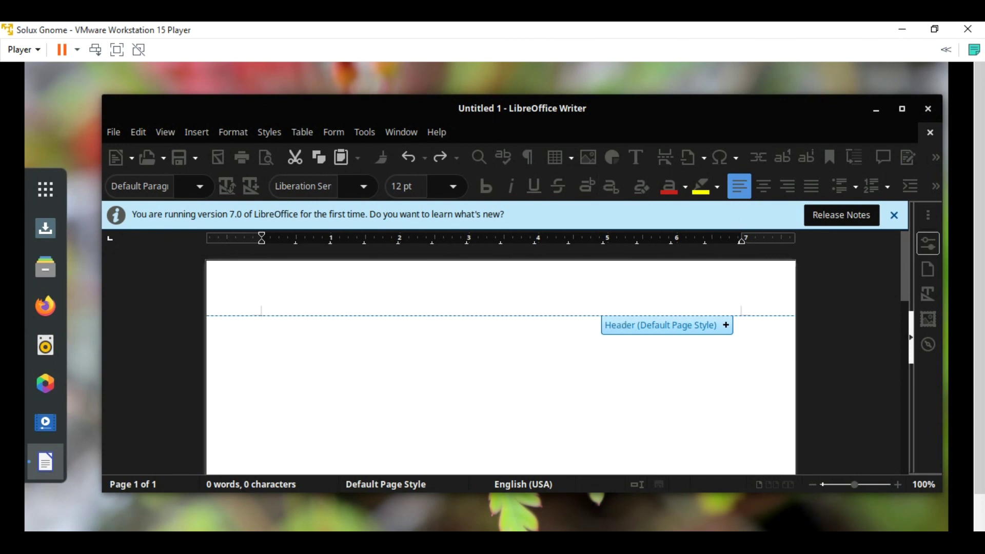
{"action": "left_click", "coordinate": [929, 109]}
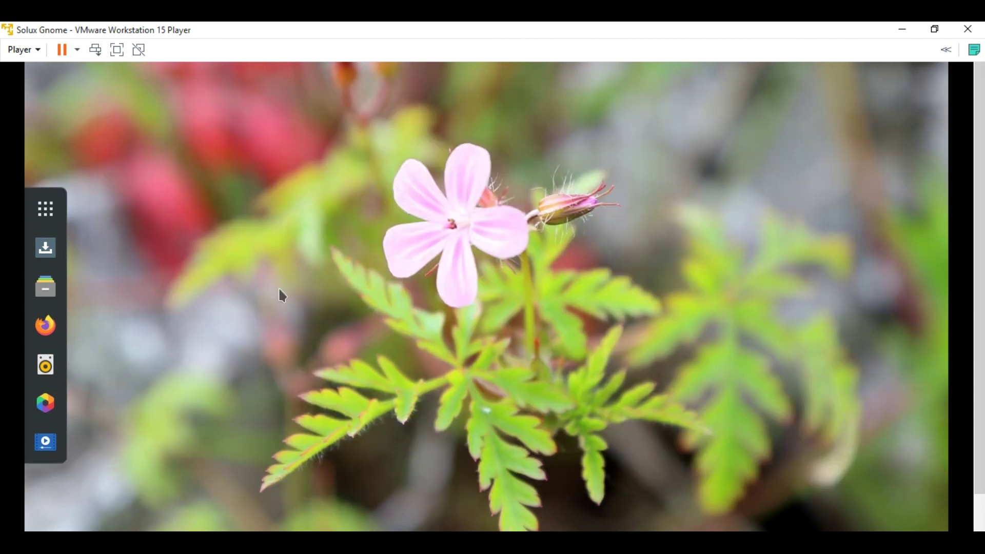